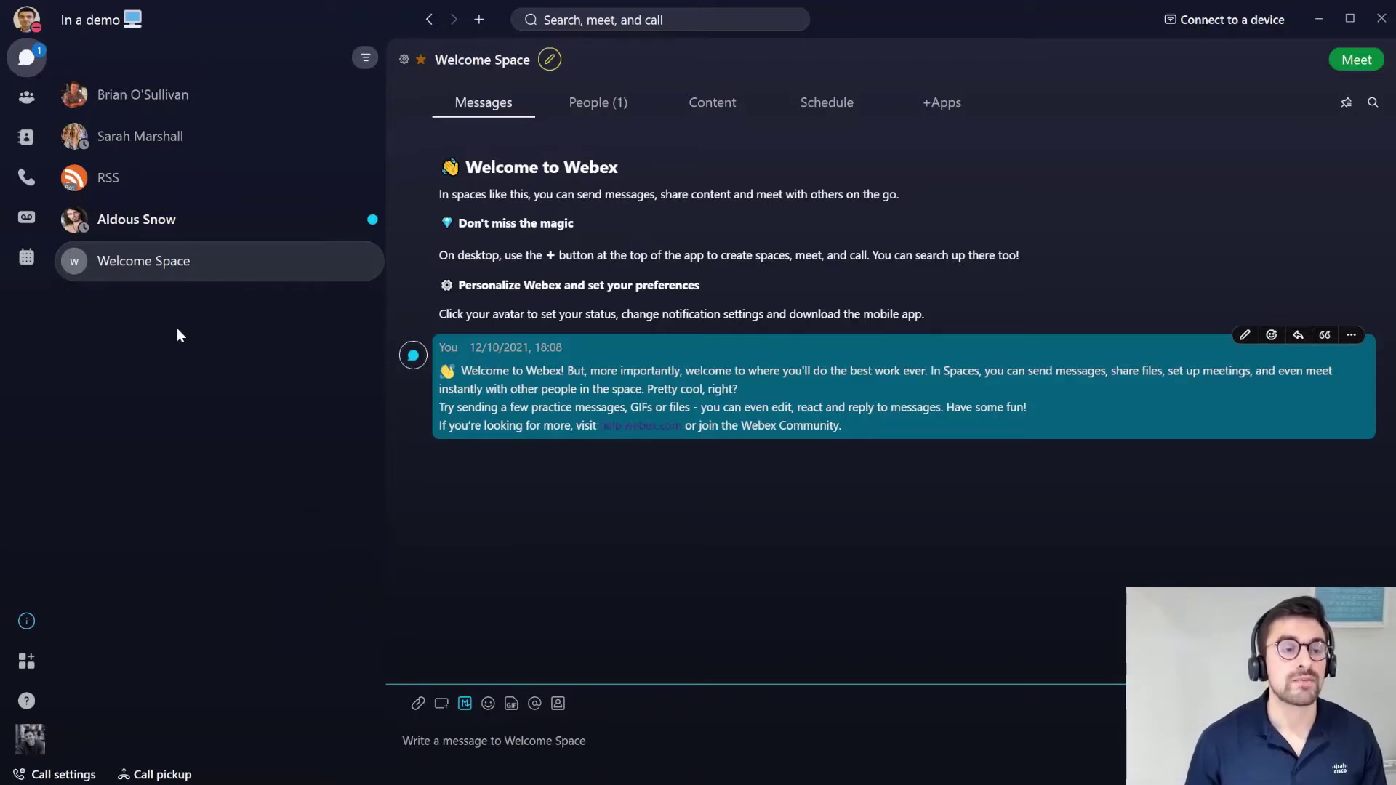
Review the appearance themes and the messaging space list options in the app settings, and close the settings without saving
click(29, 22)
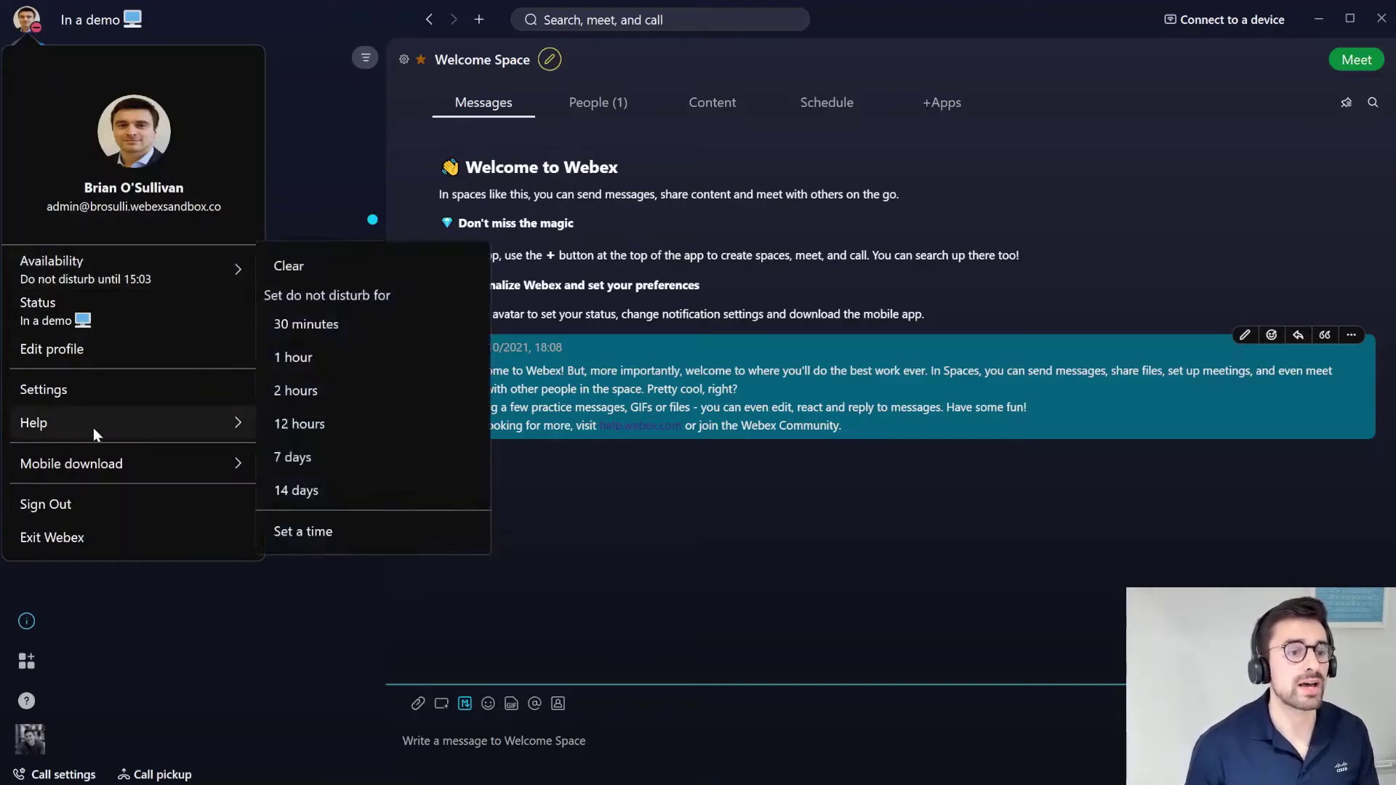
click(120, 390)
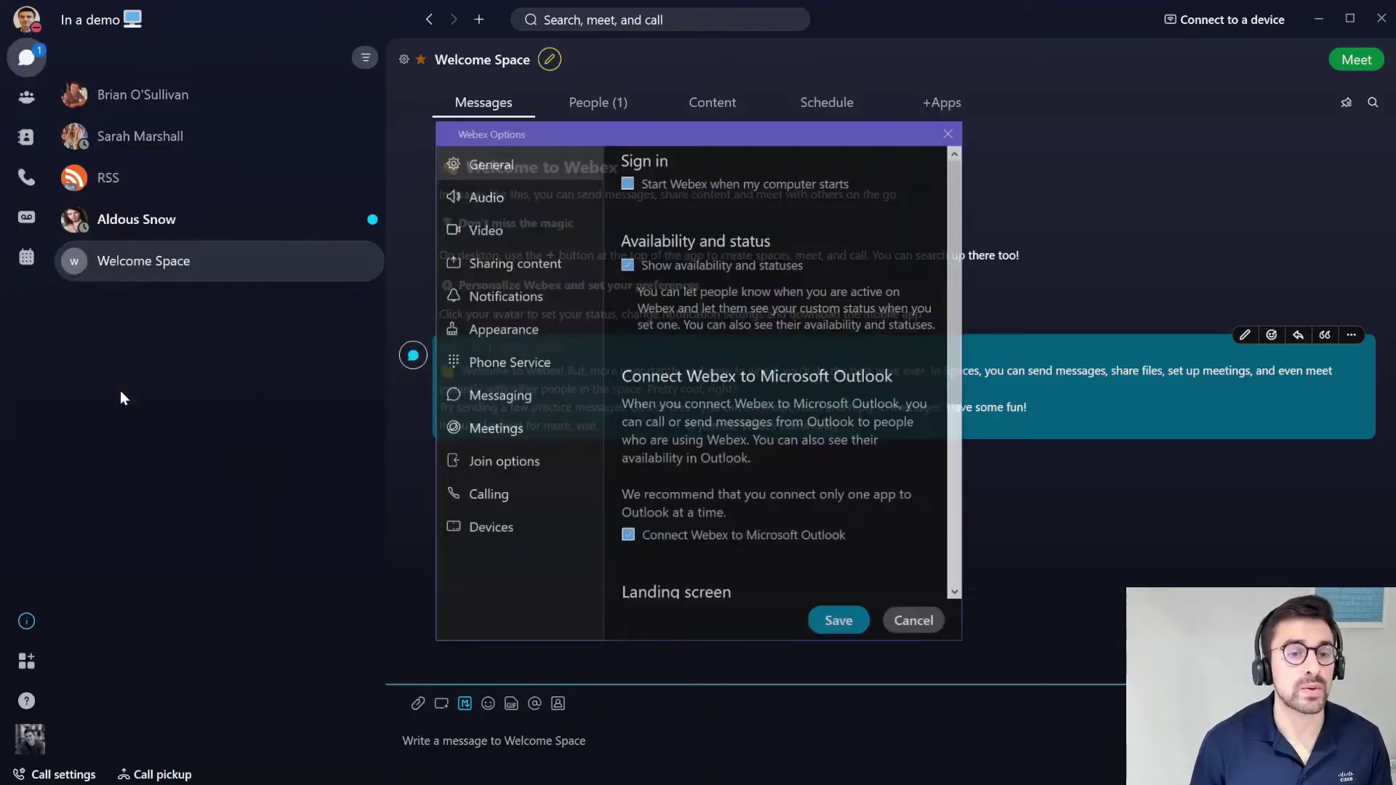
click(520, 329)
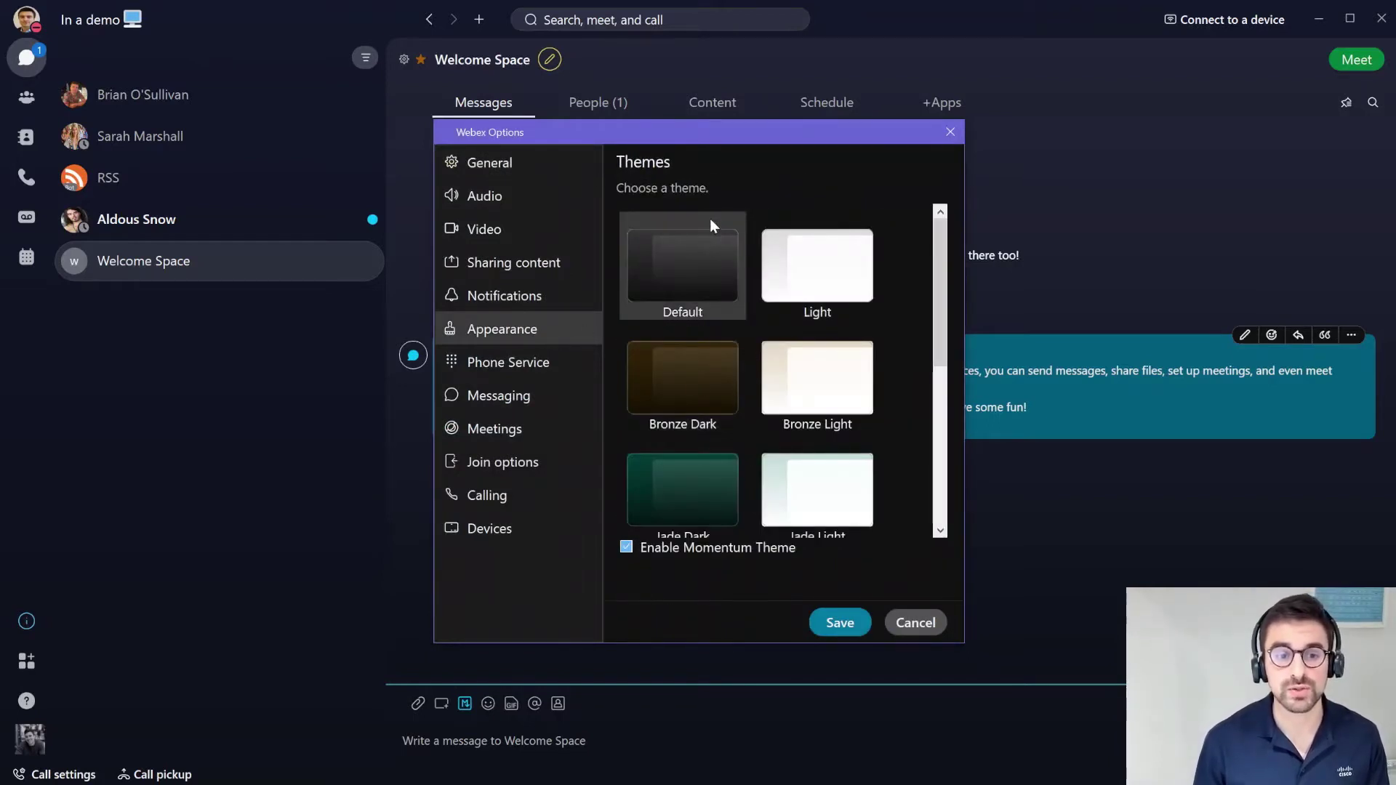
scroll(691, 368, down, 5)
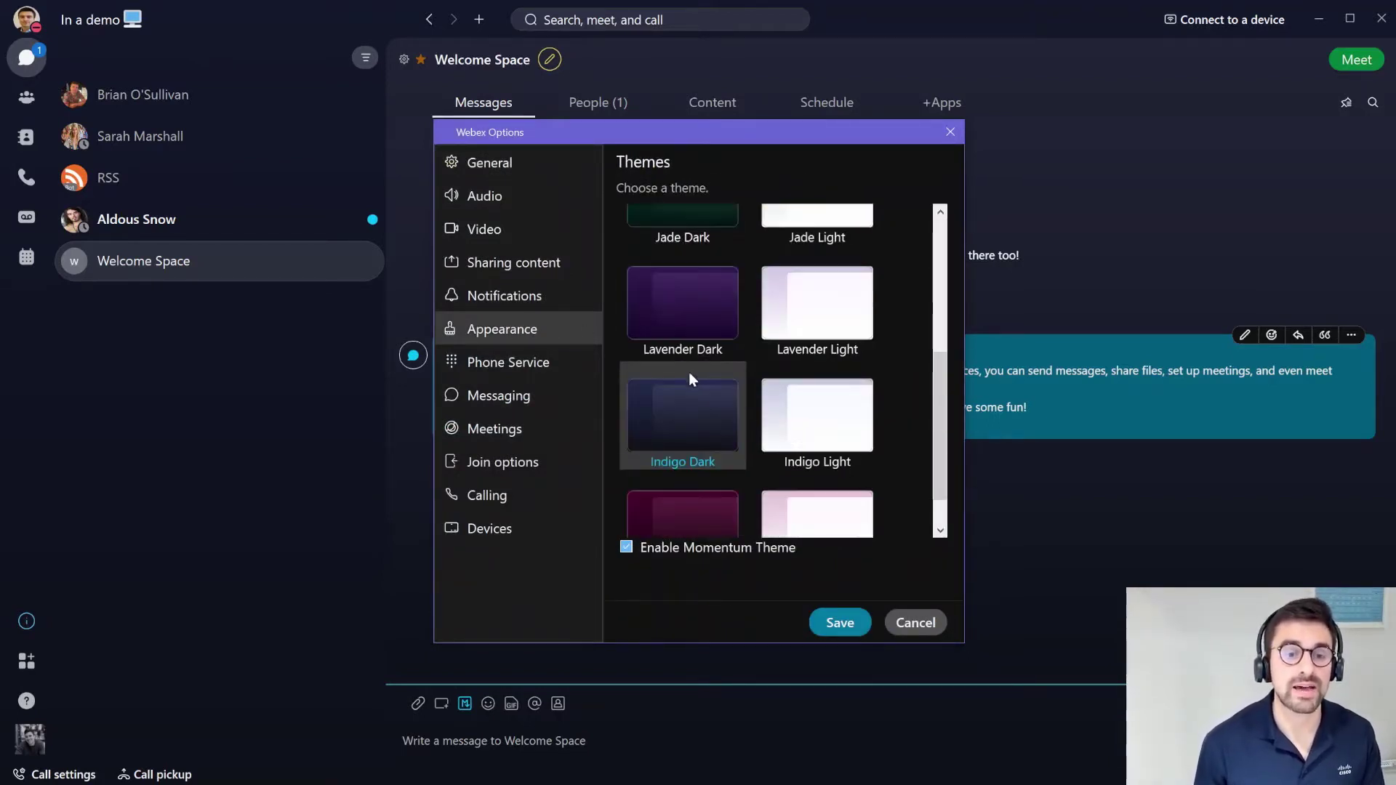
click(695, 382)
scroll(819, 440, down, 1)
scroll(819, 436, up, 4)
scroll(818, 436, down, 4)
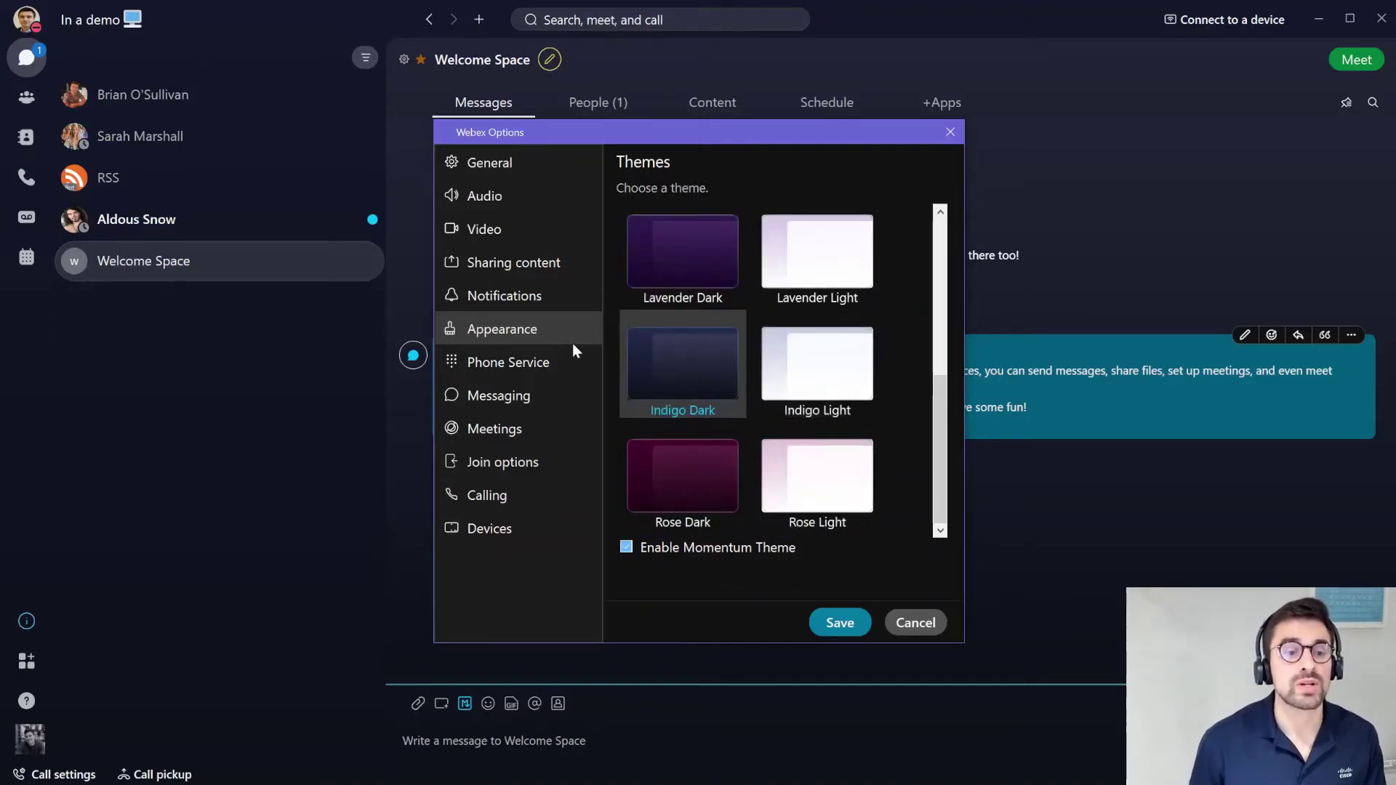
click(474, 399)
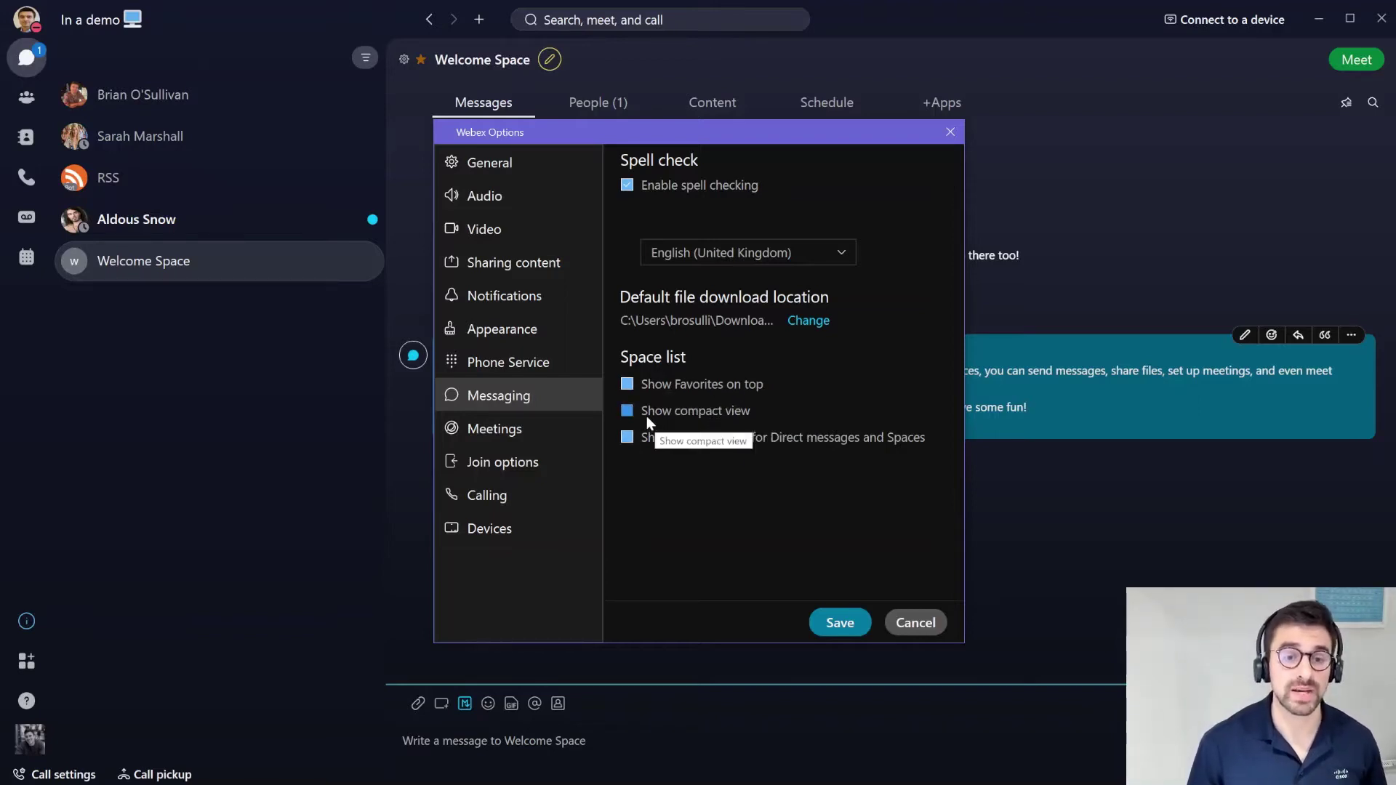
click(916, 623)
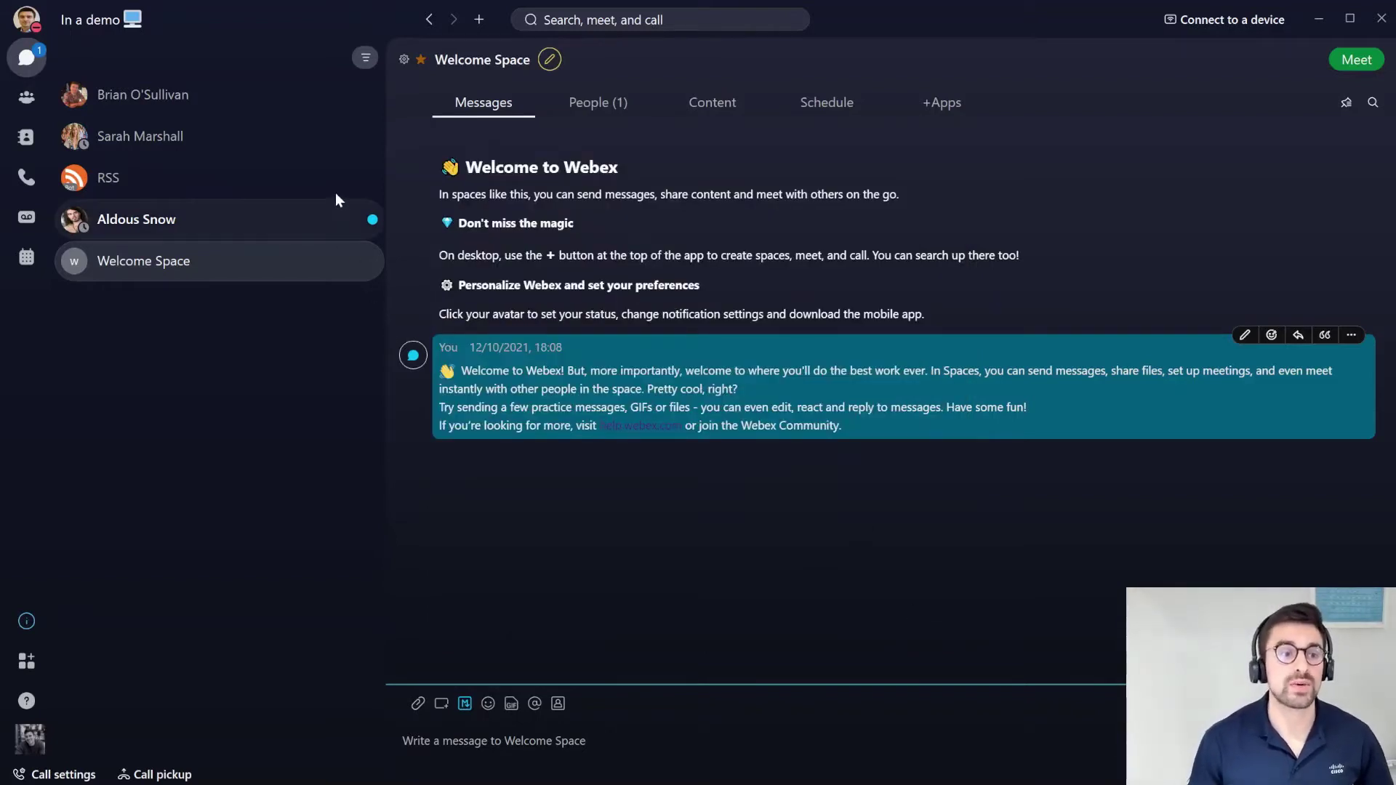
Filter the space list by unread messages and by flags, and view the list's appearance options
click(364, 58)
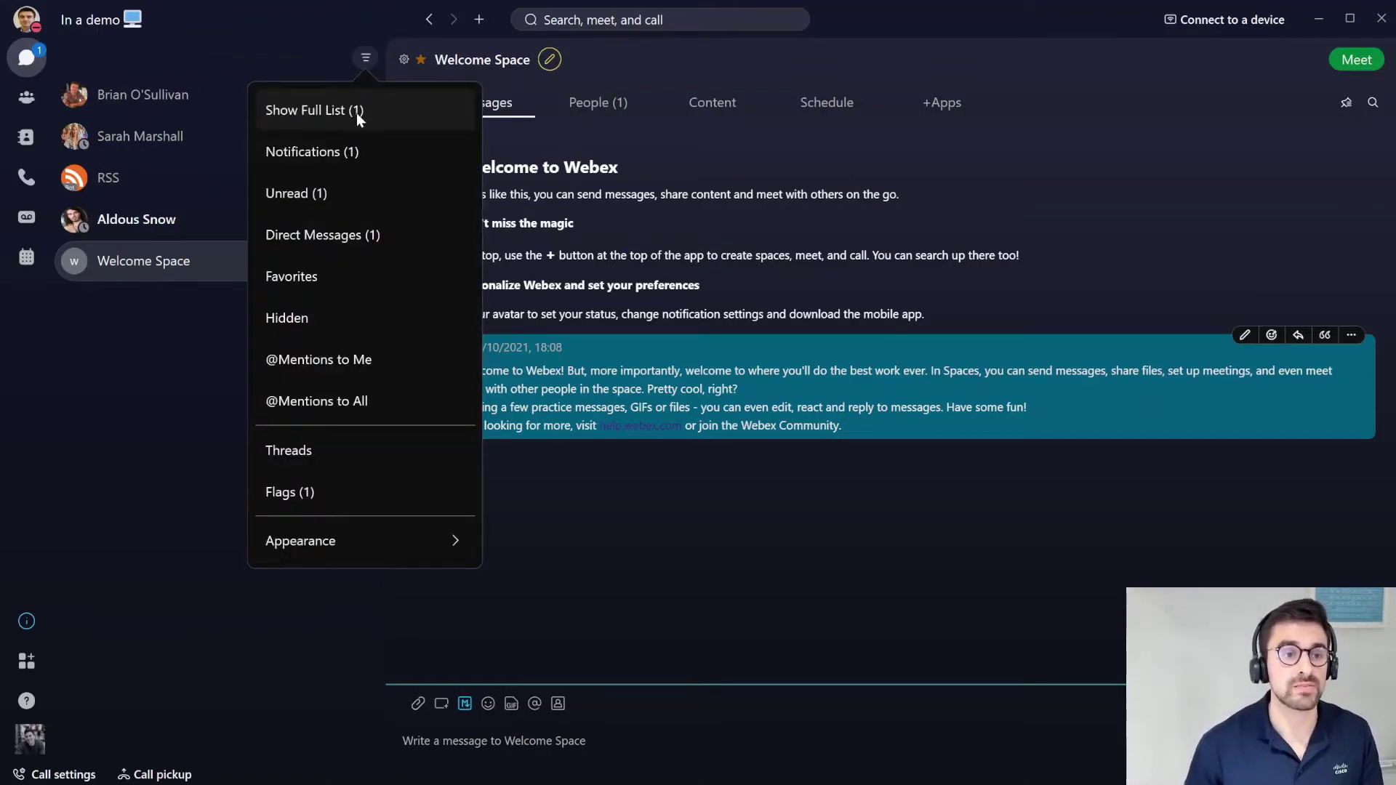
click(334, 191)
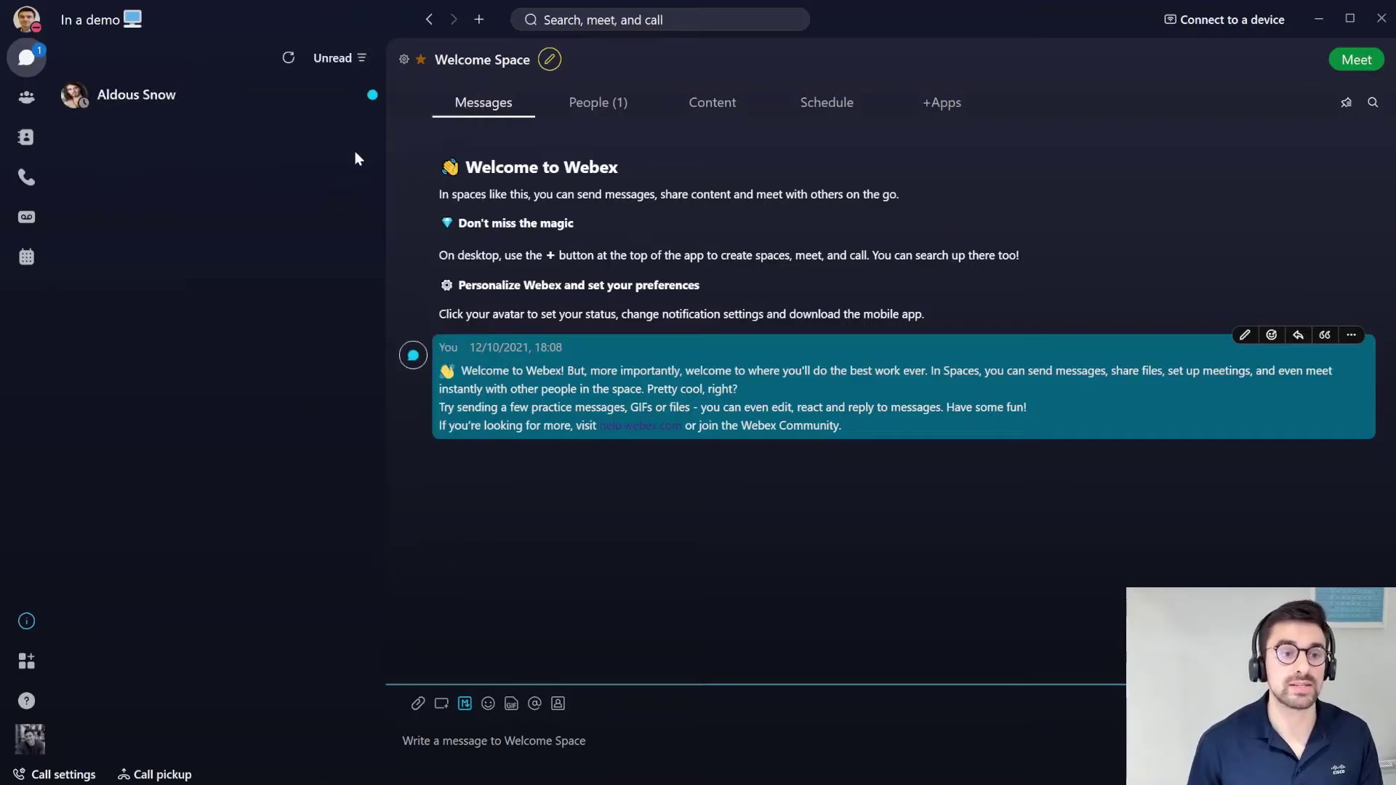
click(365, 58)
click(293, 488)
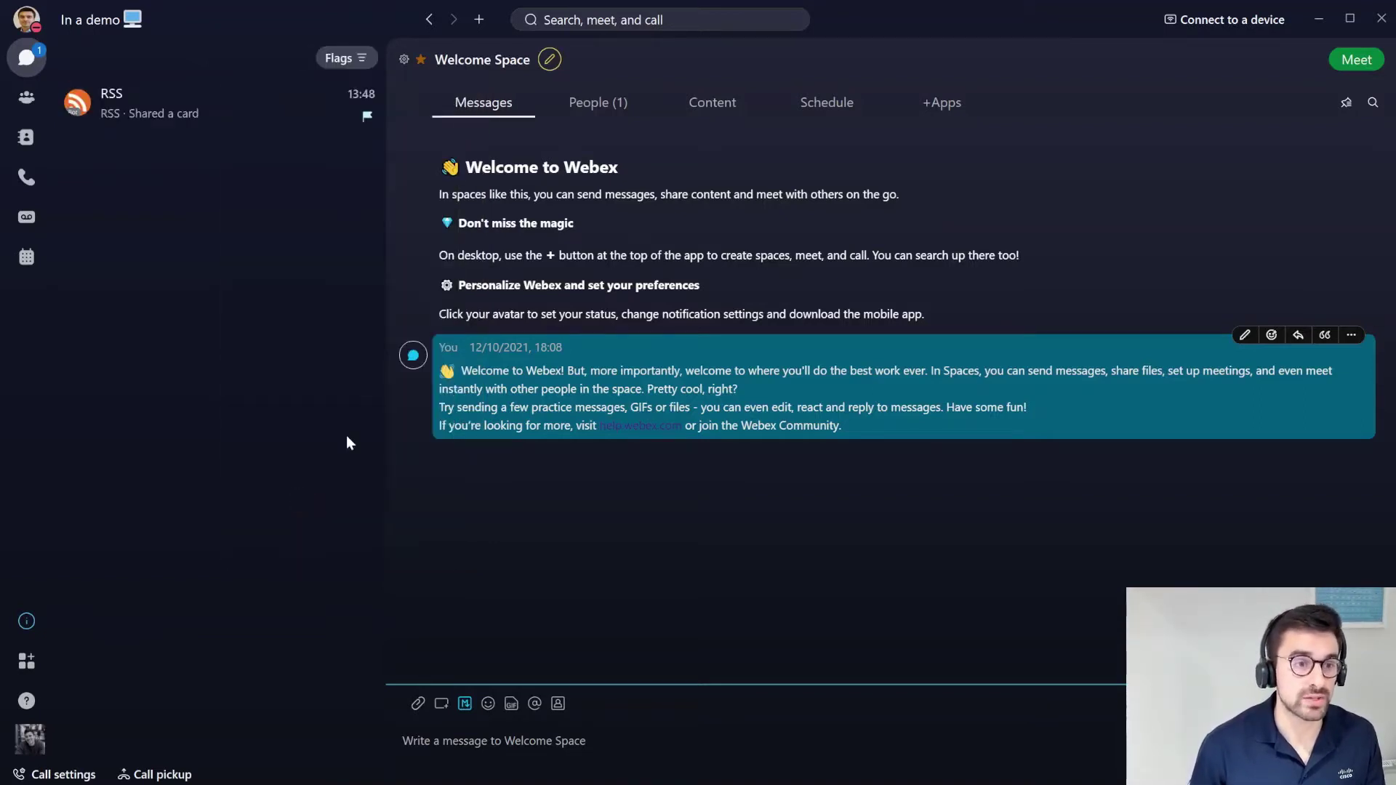
click(360, 59)
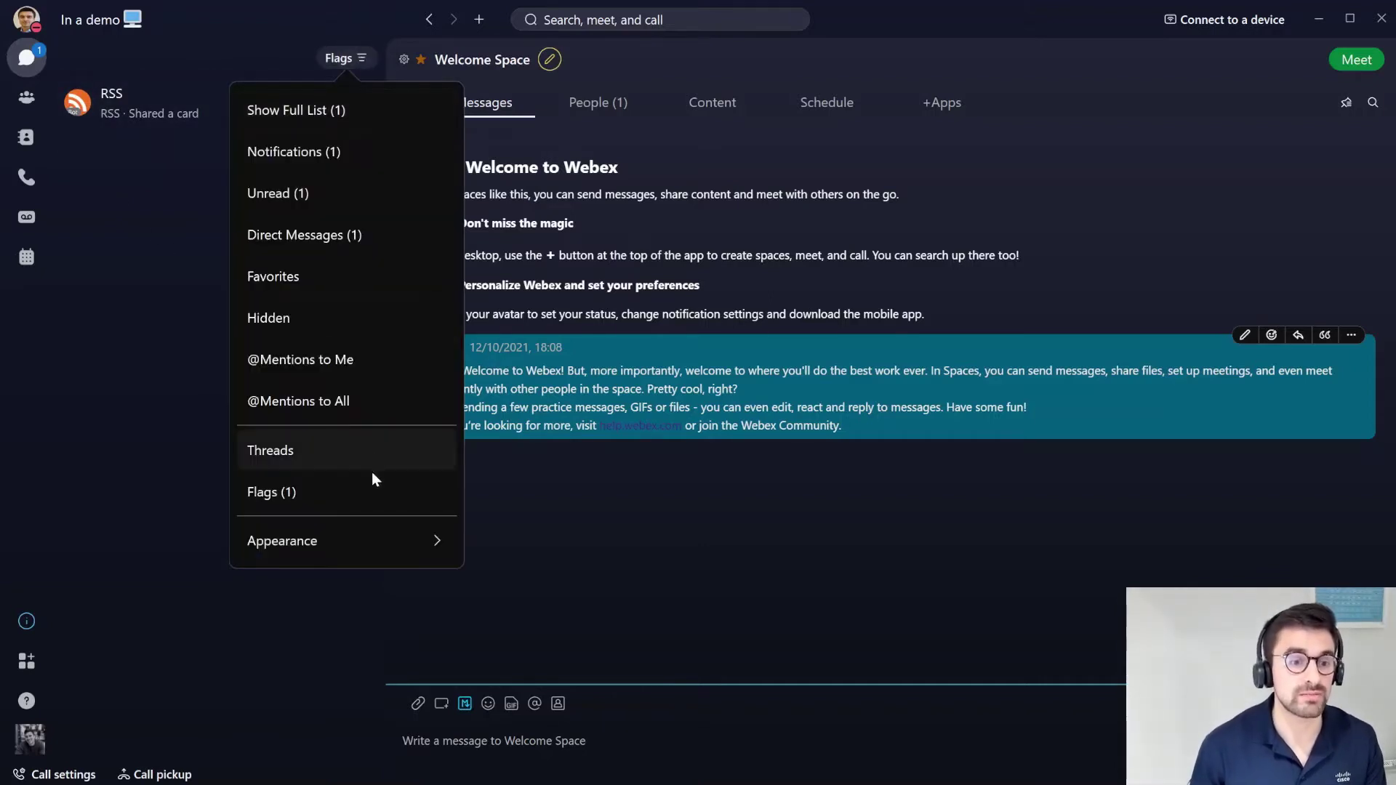
mouse_move(388, 553)
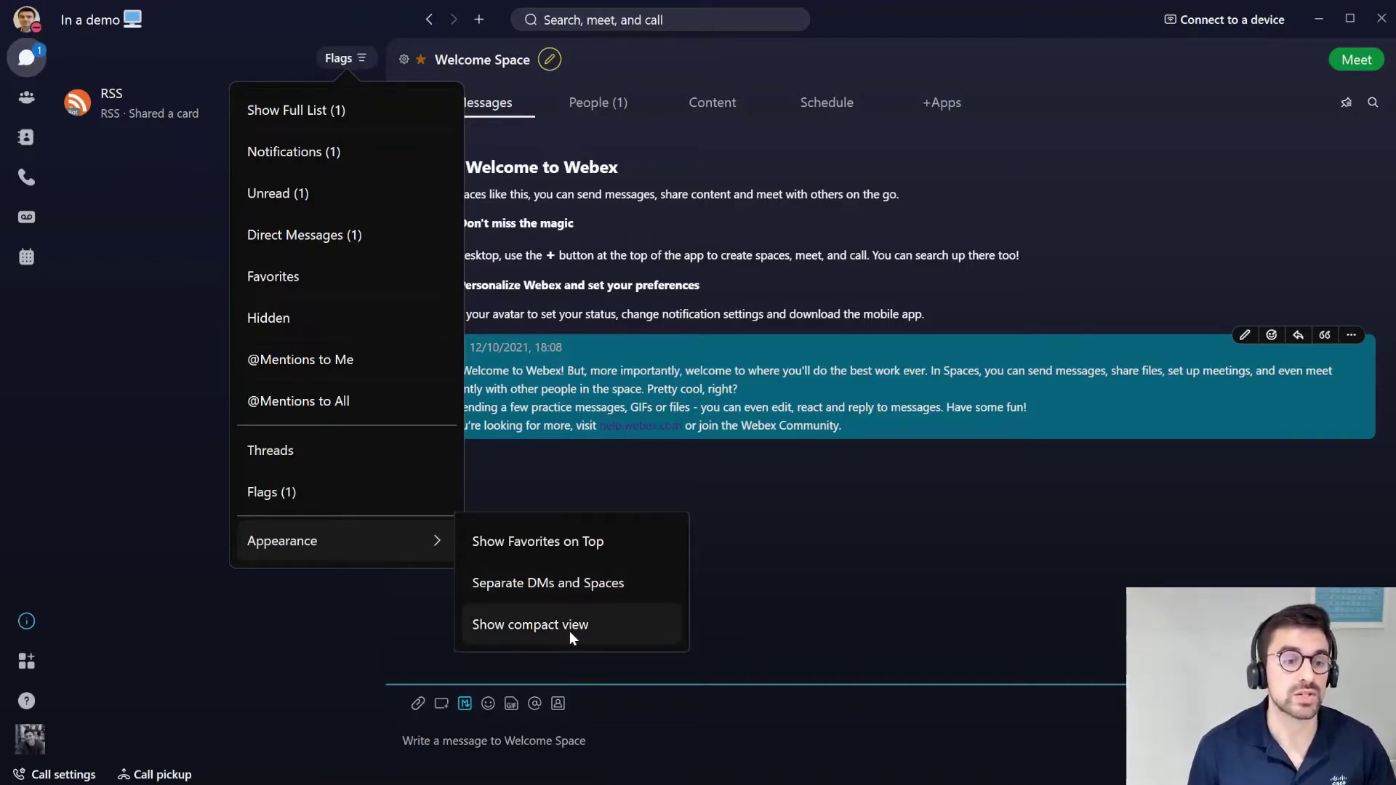
click(282, 14)
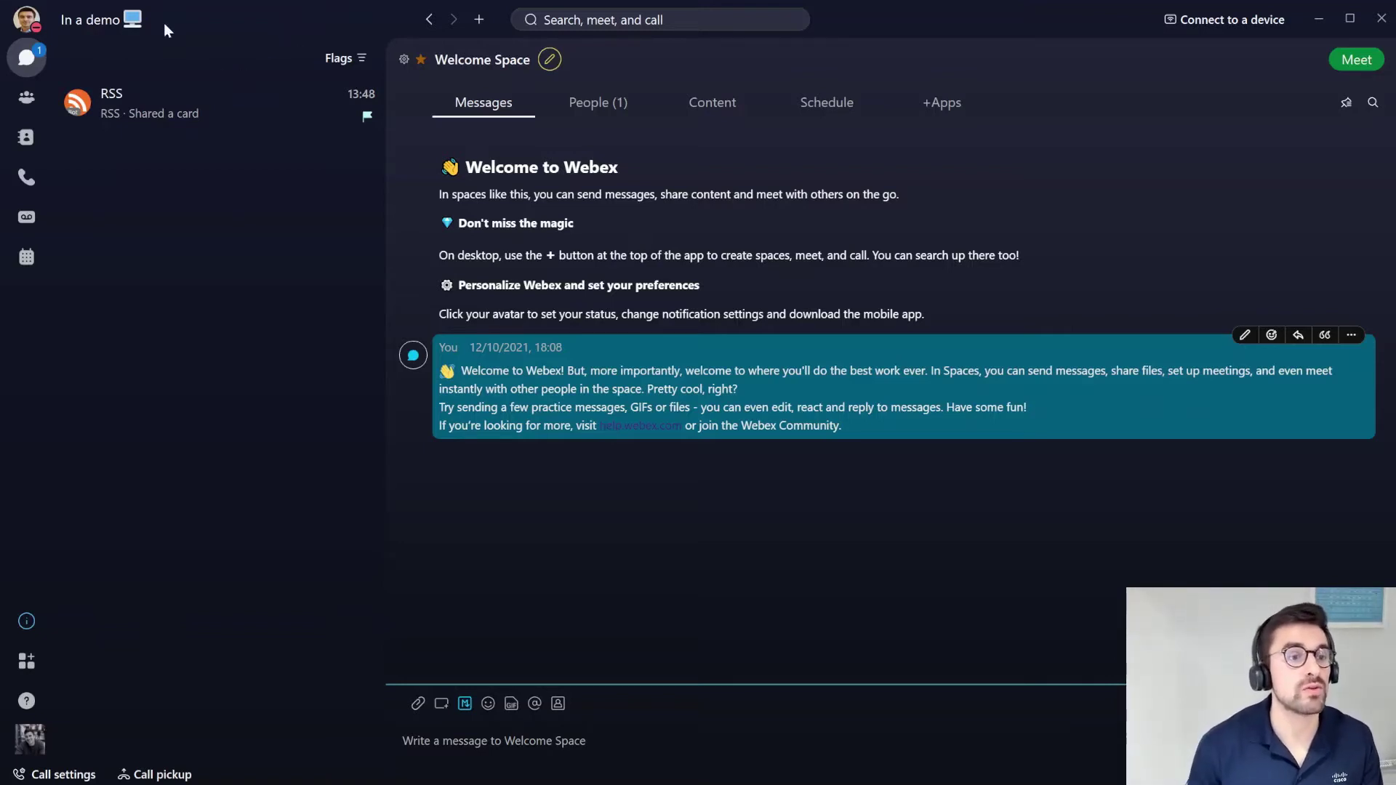
Set the "In a demo" status to clear after 1 hour and save it
click(104, 22)
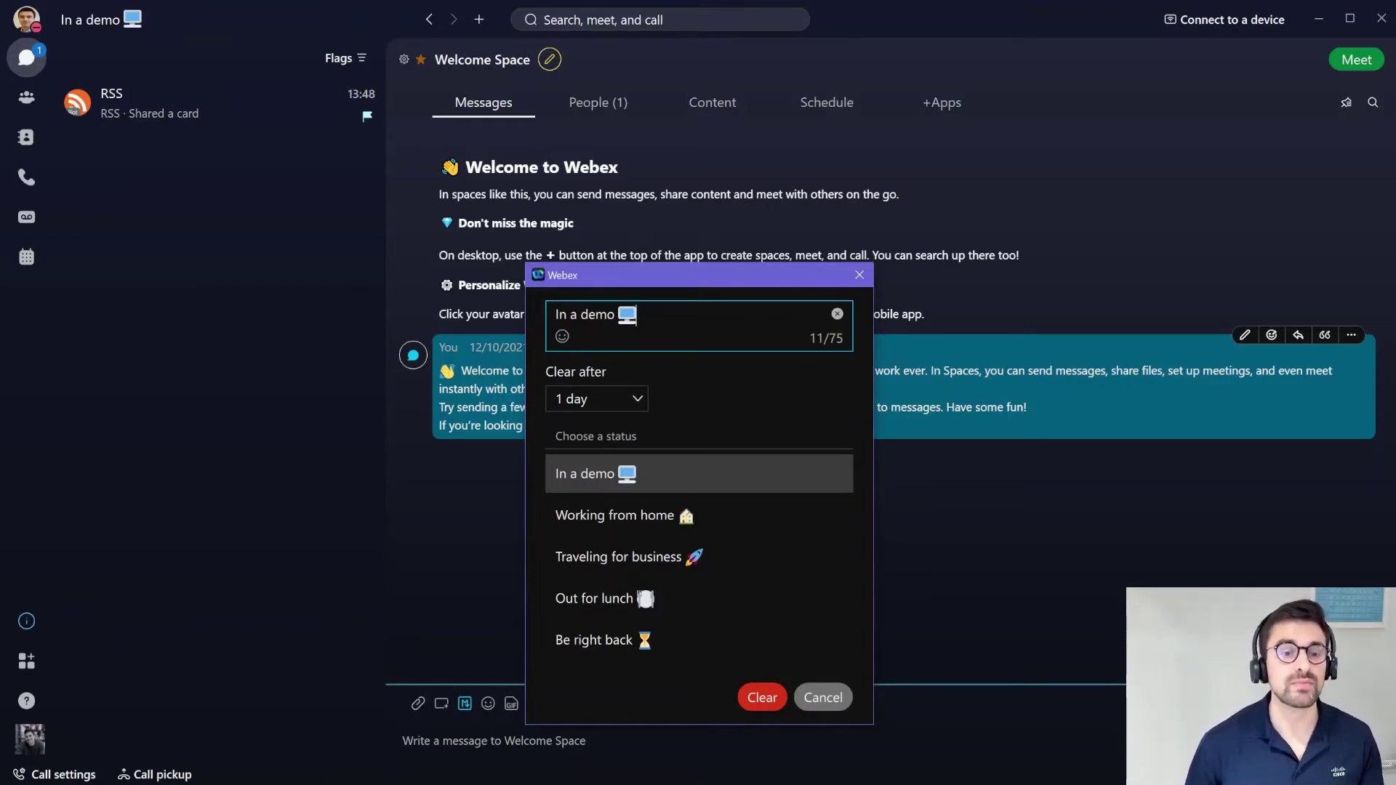
click(624, 400)
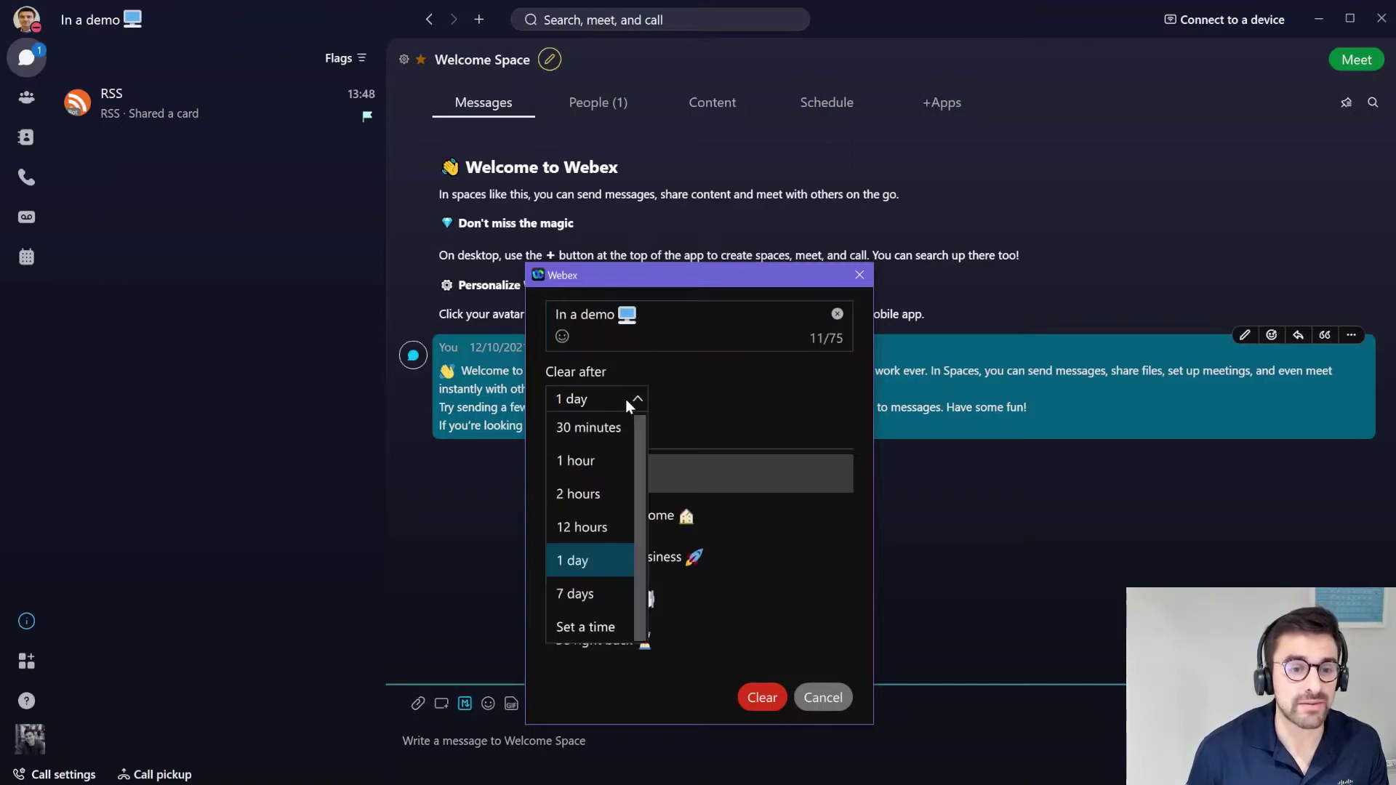
click(605, 465)
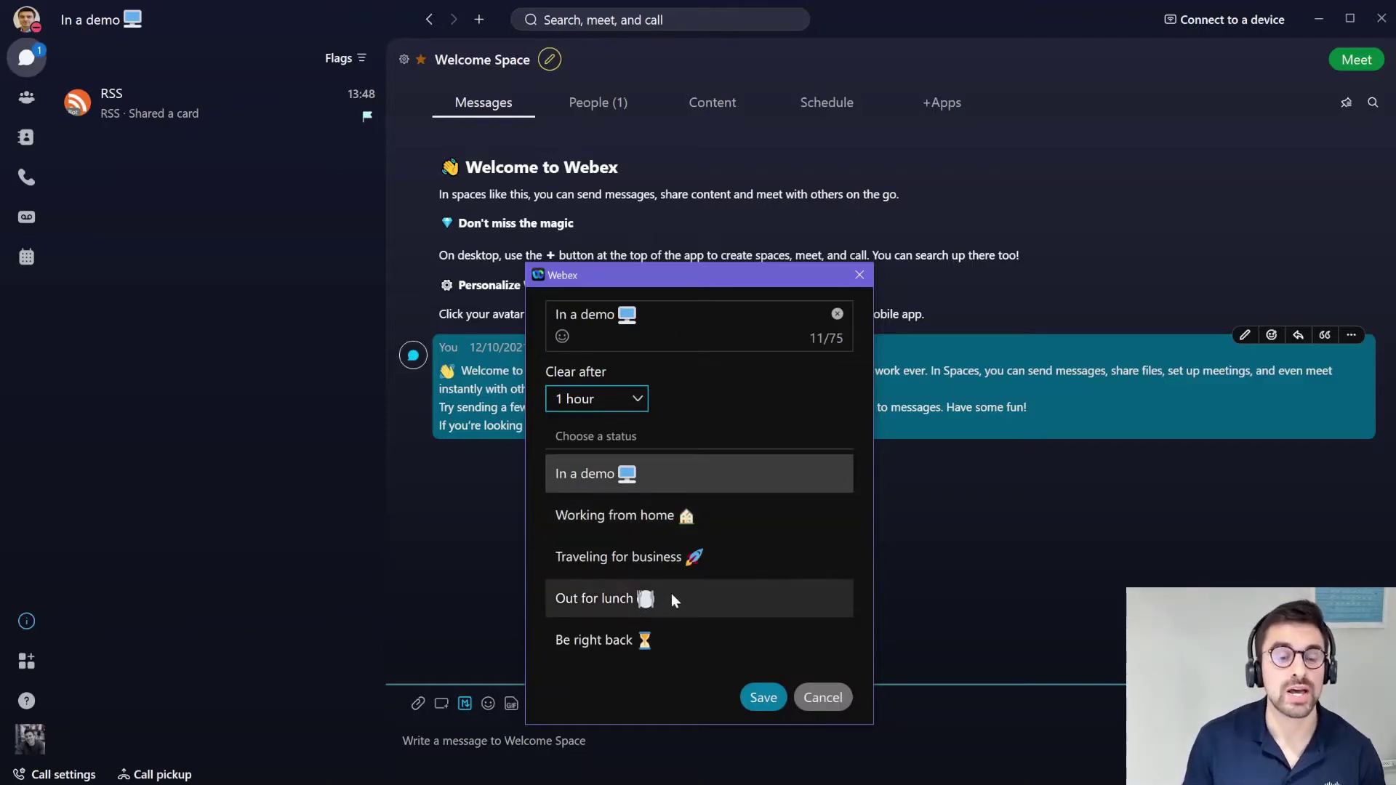
click(630, 403)
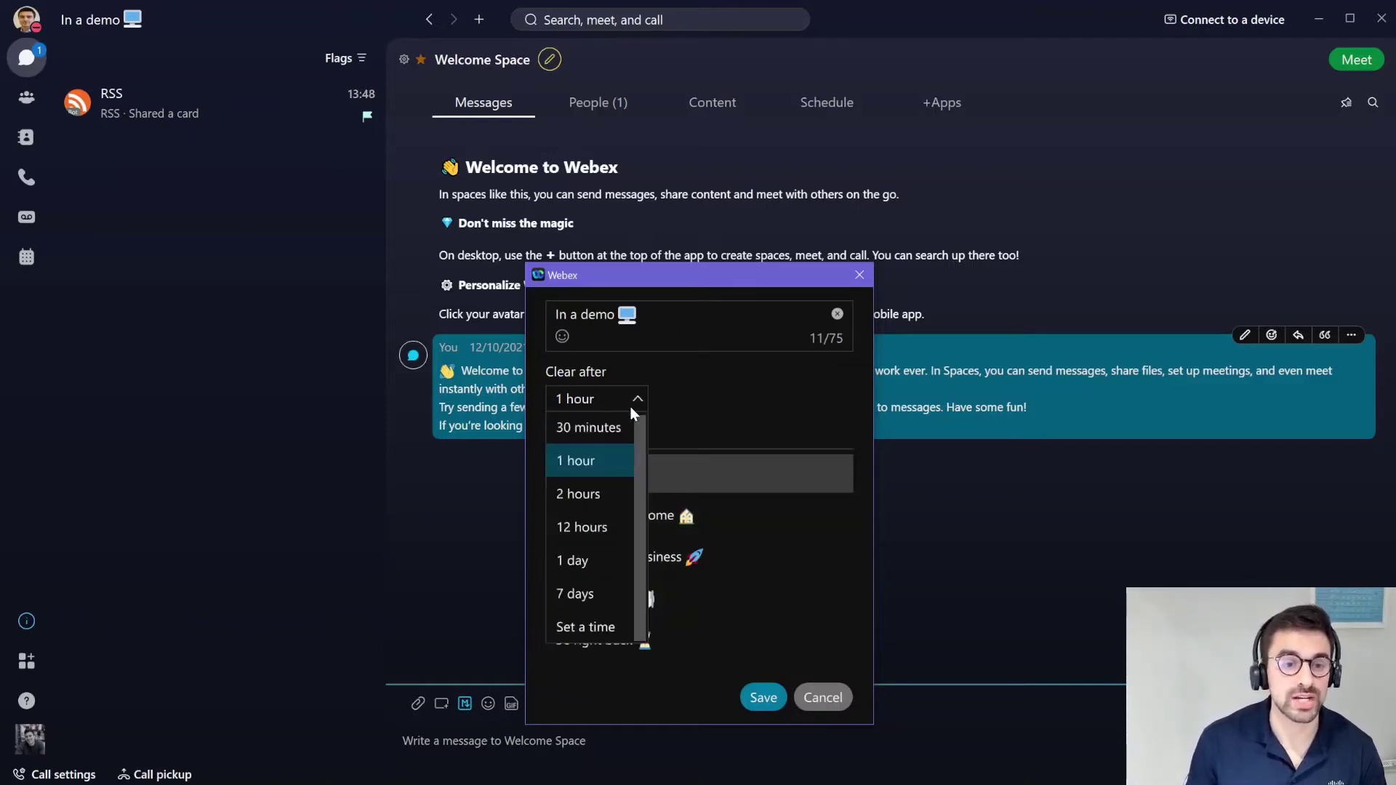
click(618, 464)
click(762, 697)
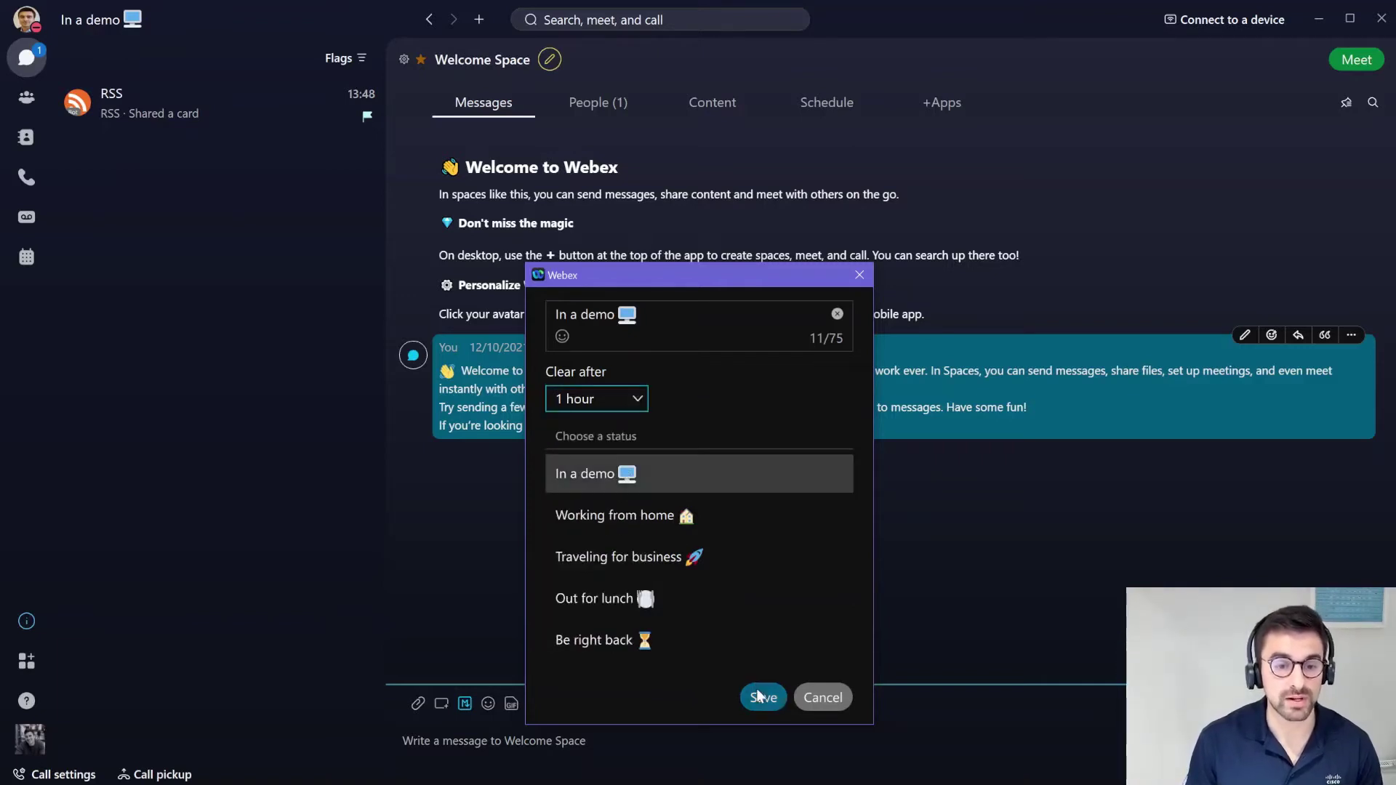
Clear the active do not disturb availability and set do not disturb for 1 hour
click(32, 28)
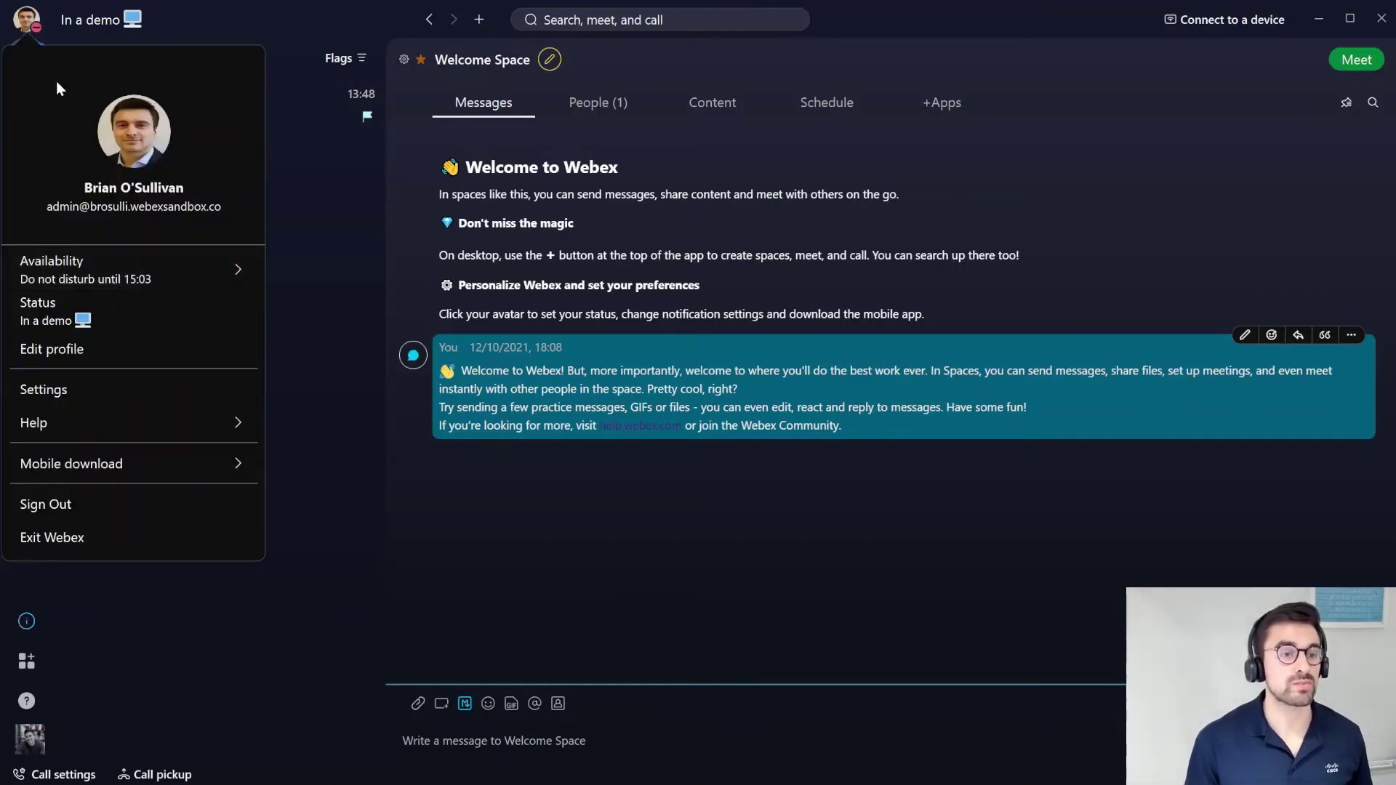
mouse_move(130, 274)
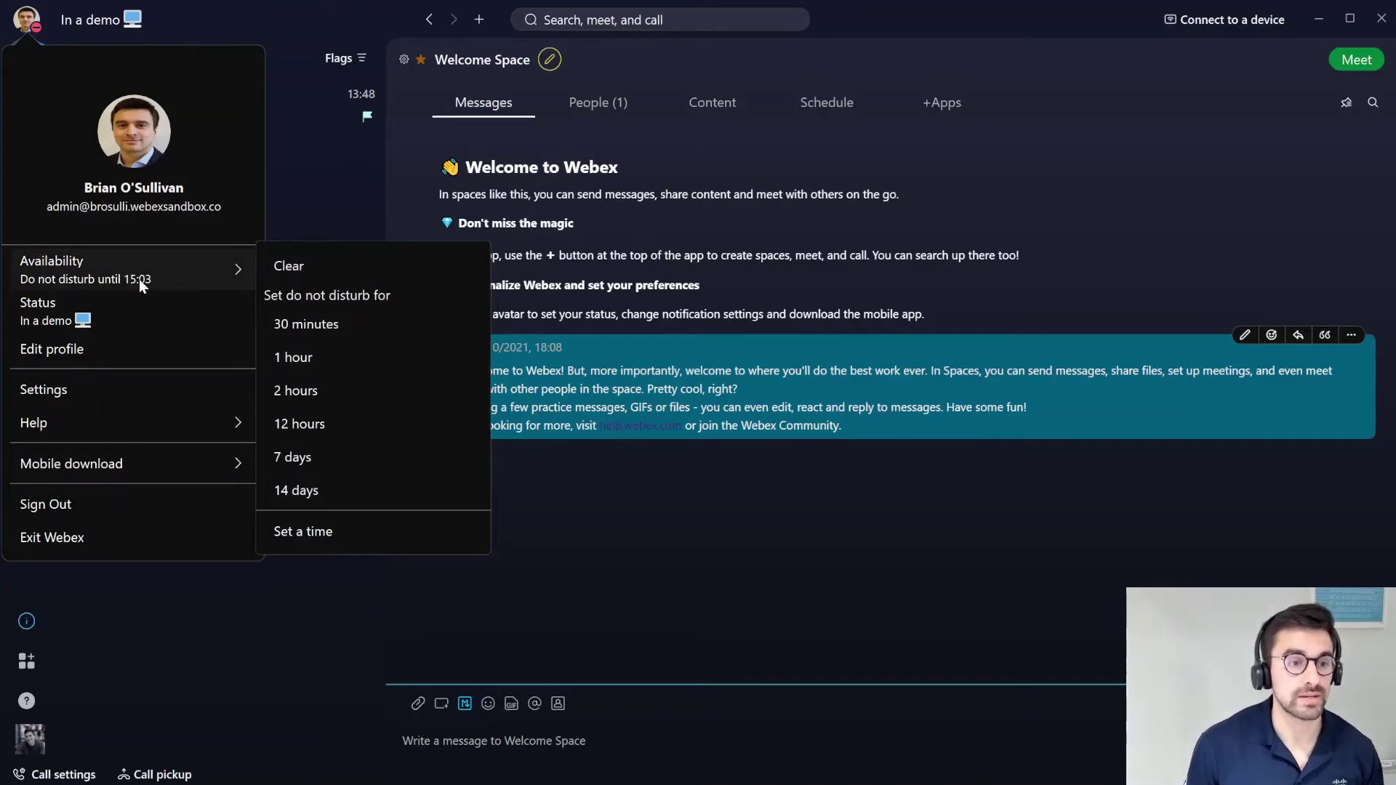
click(299, 268)
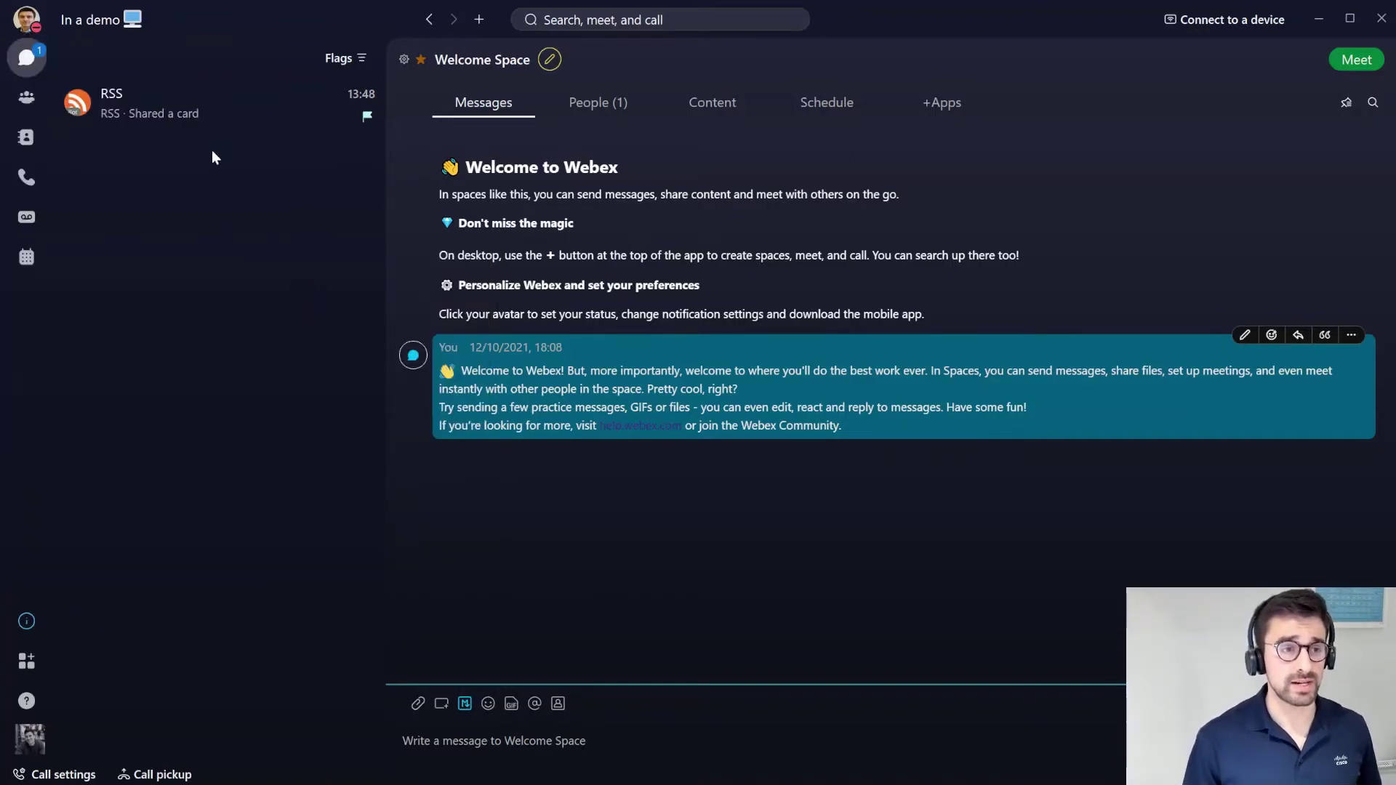
click(28, 21)
mouse_move(162, 268)
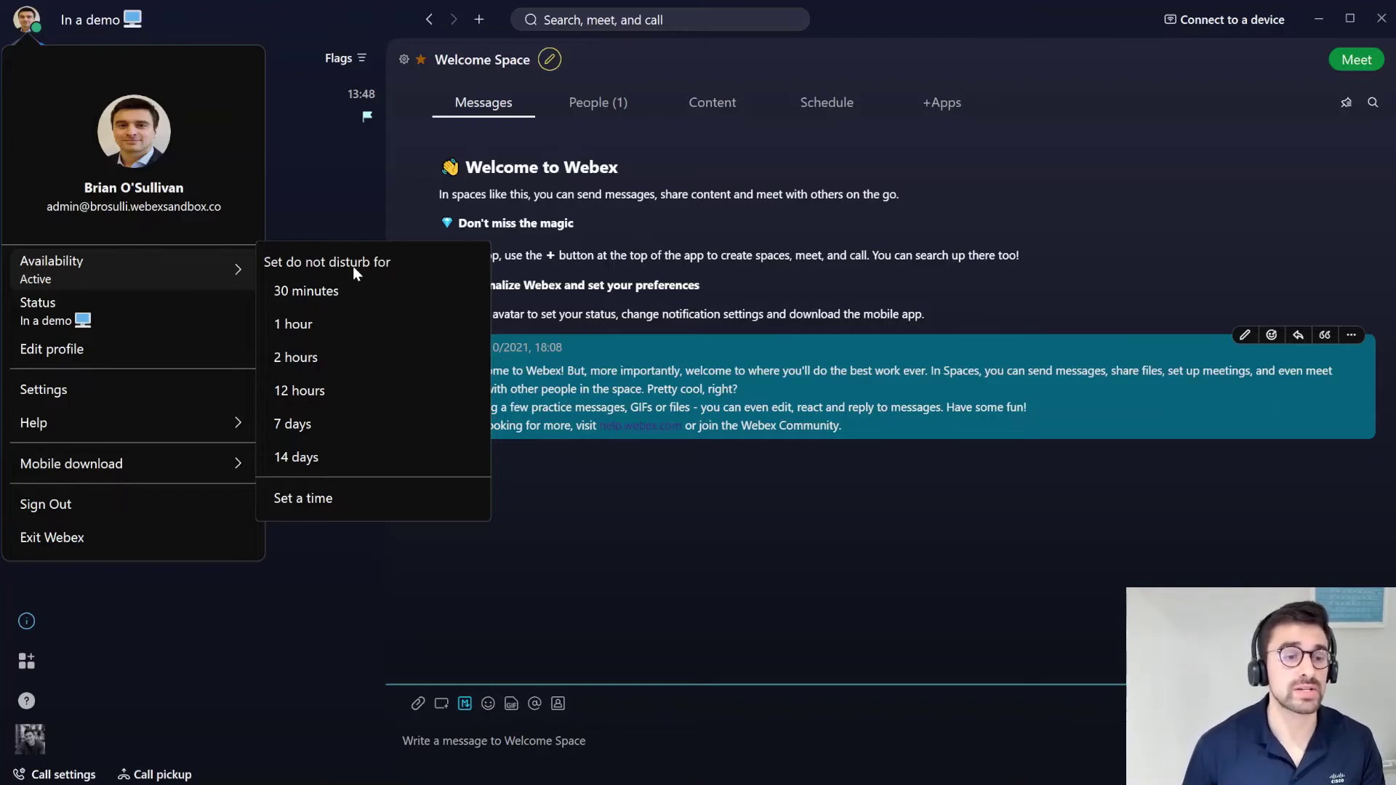
click(329, 323)
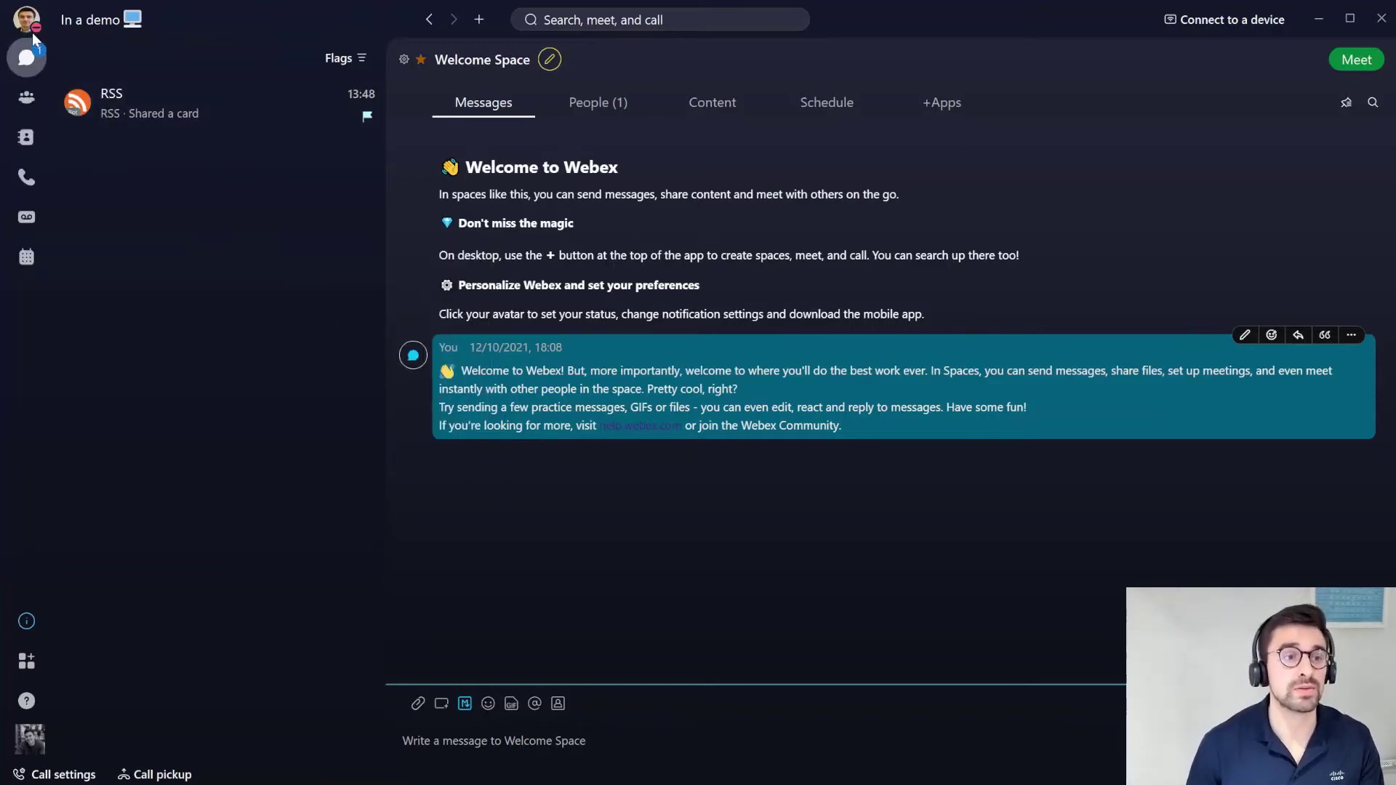
Switch the space list from the flags filter to the full list
click(361, 59)
click(364, 111)
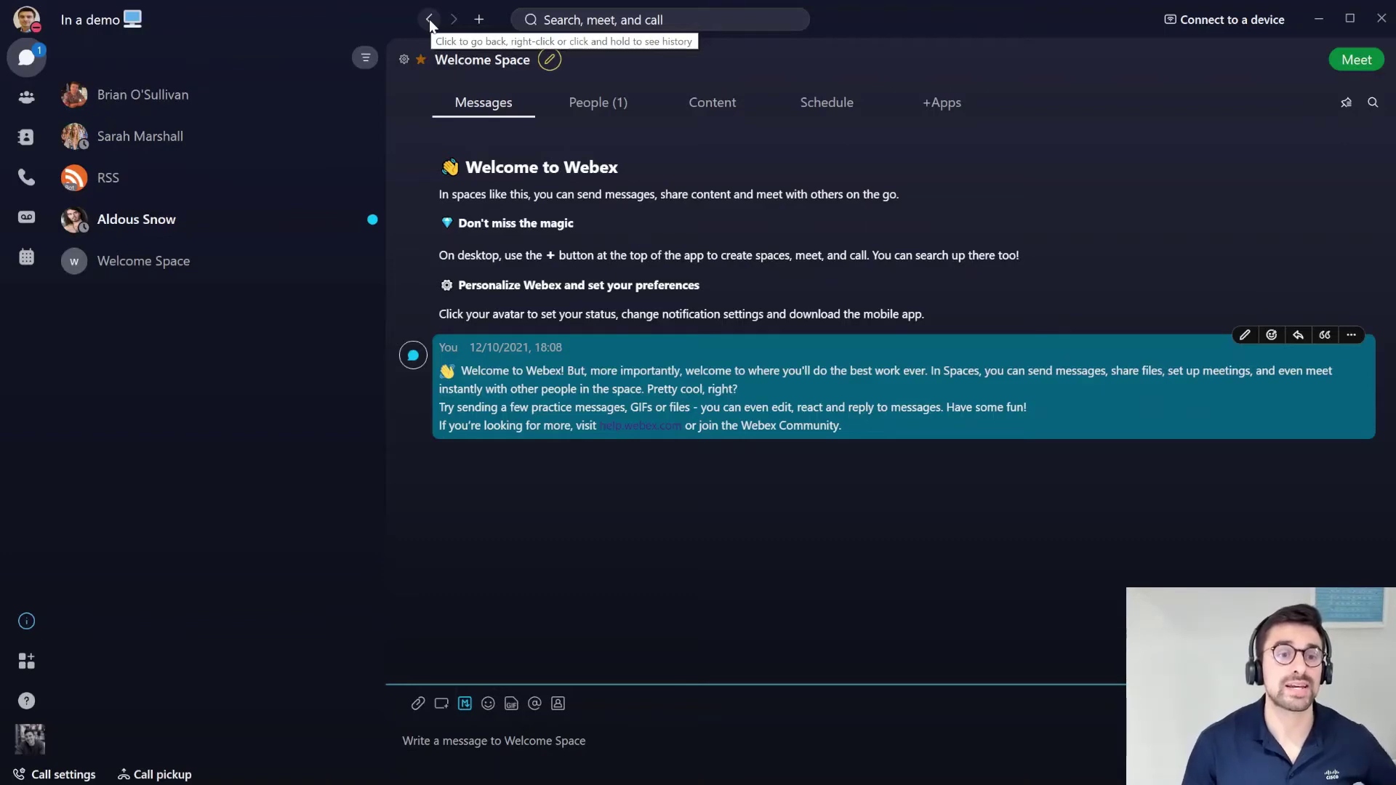
Go back and forward through the visited conversations, return to the Welcome Space and view the navigation history
click(429, 19)
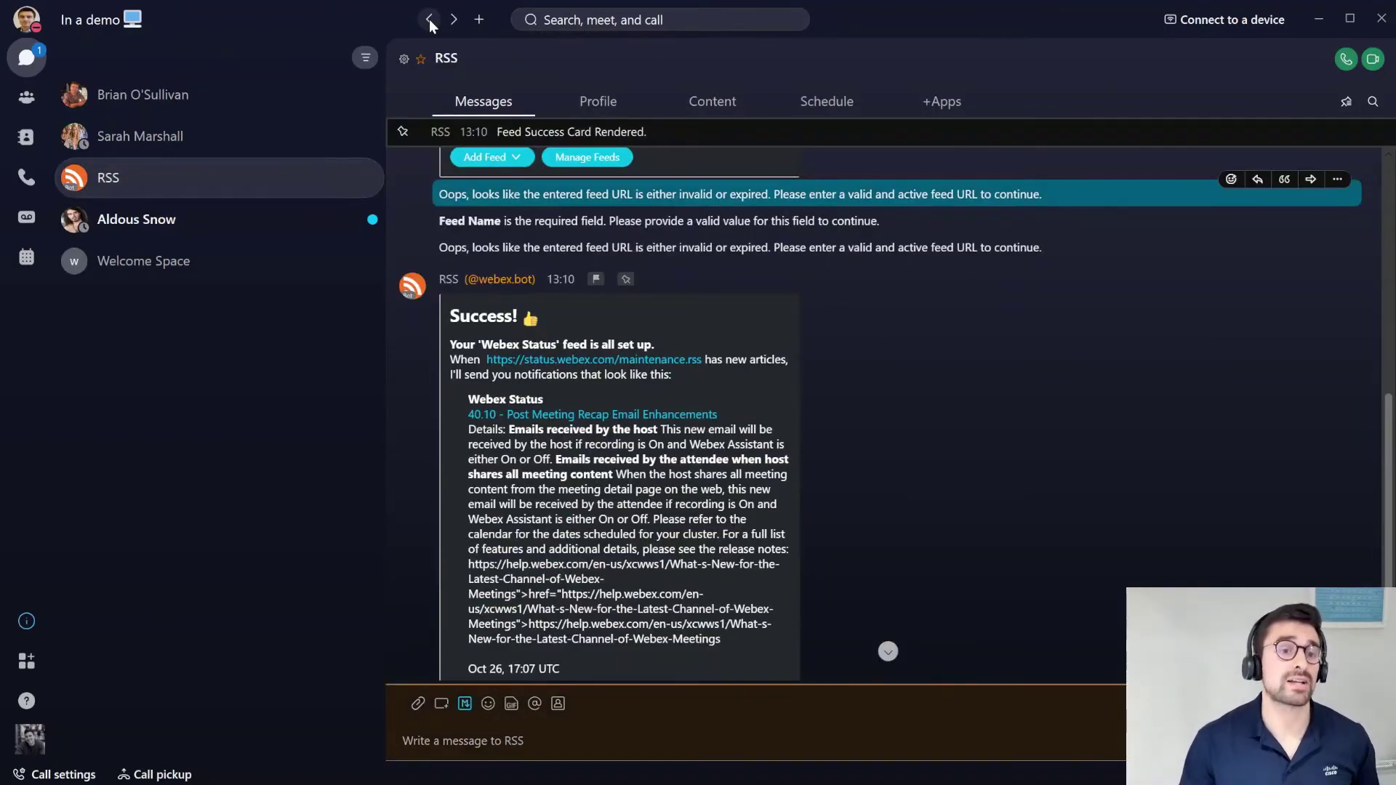
click(429, 19)
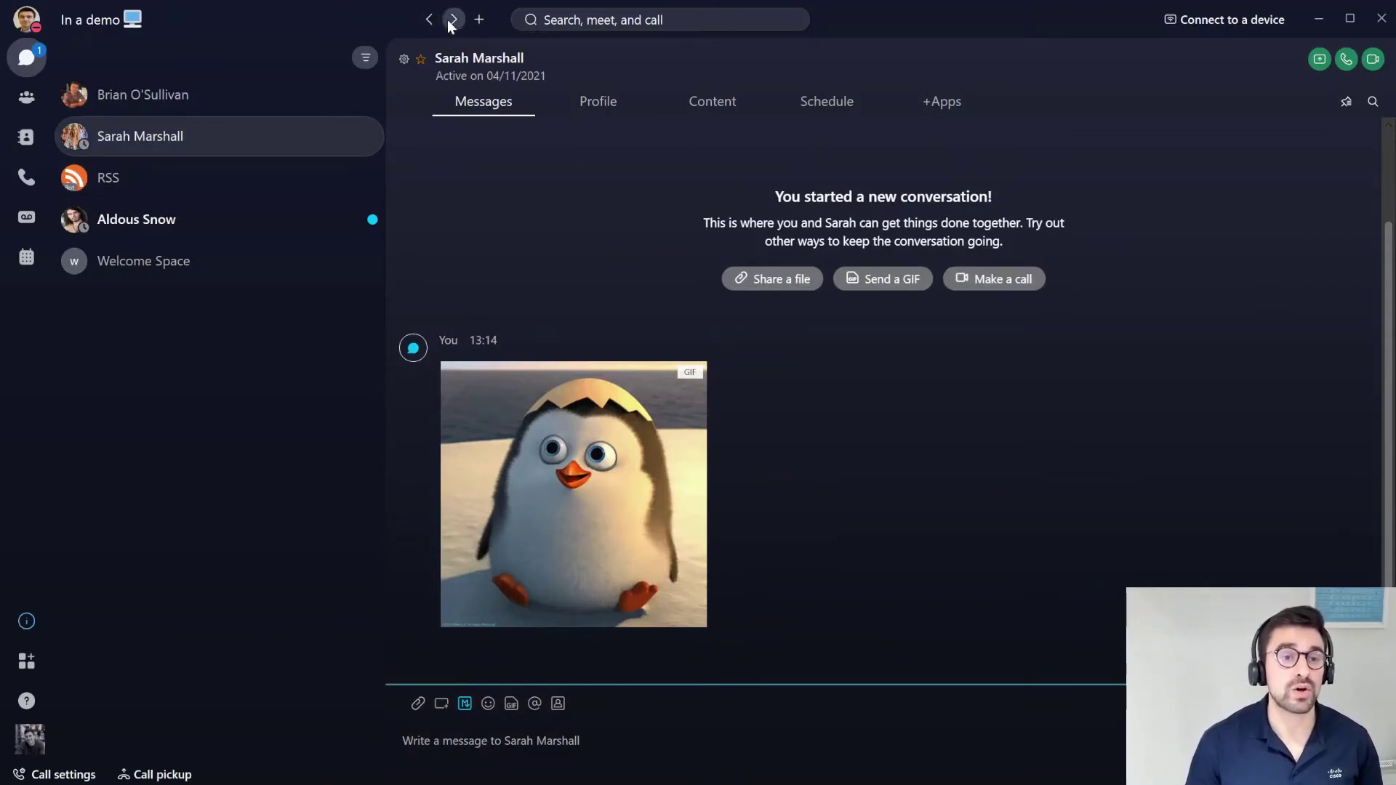
click(451, 20)
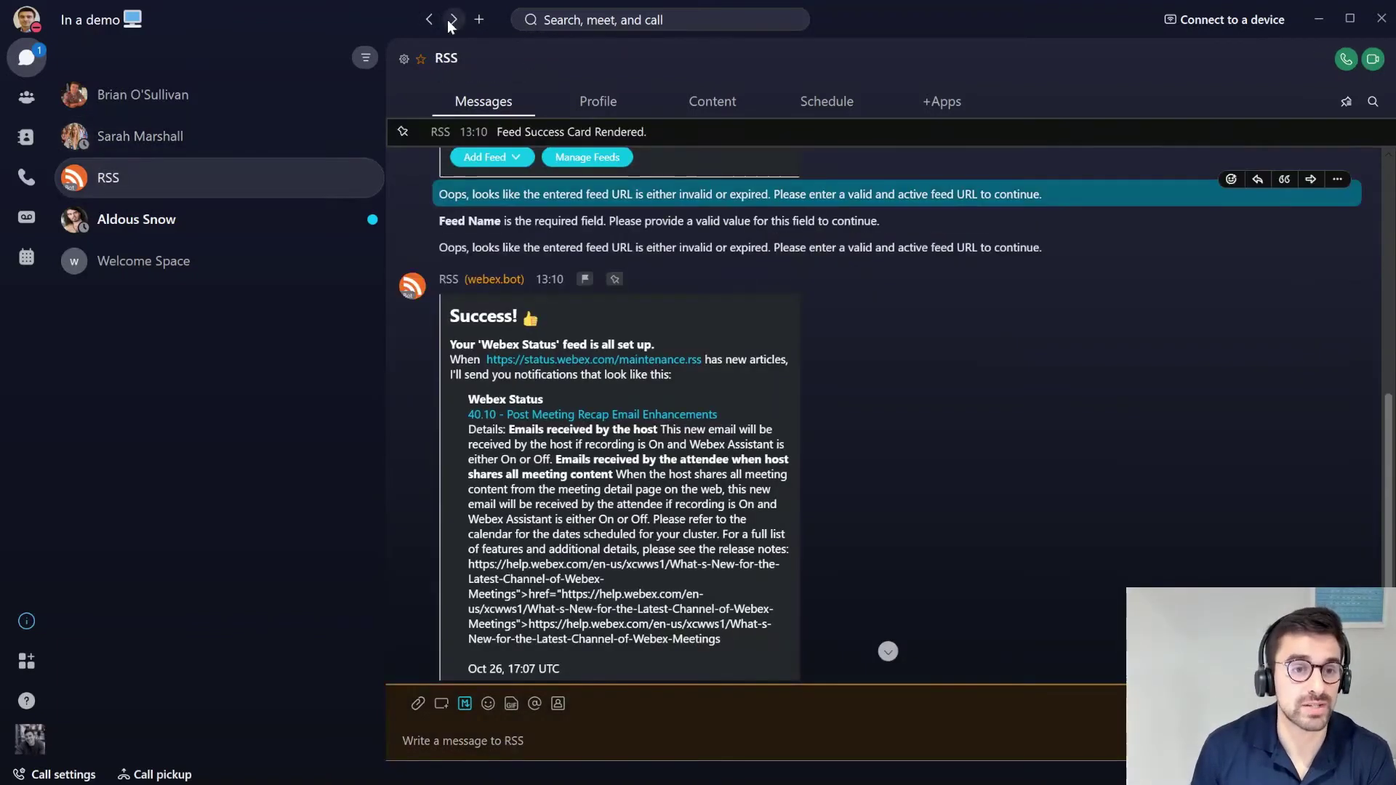
click(143, 260)
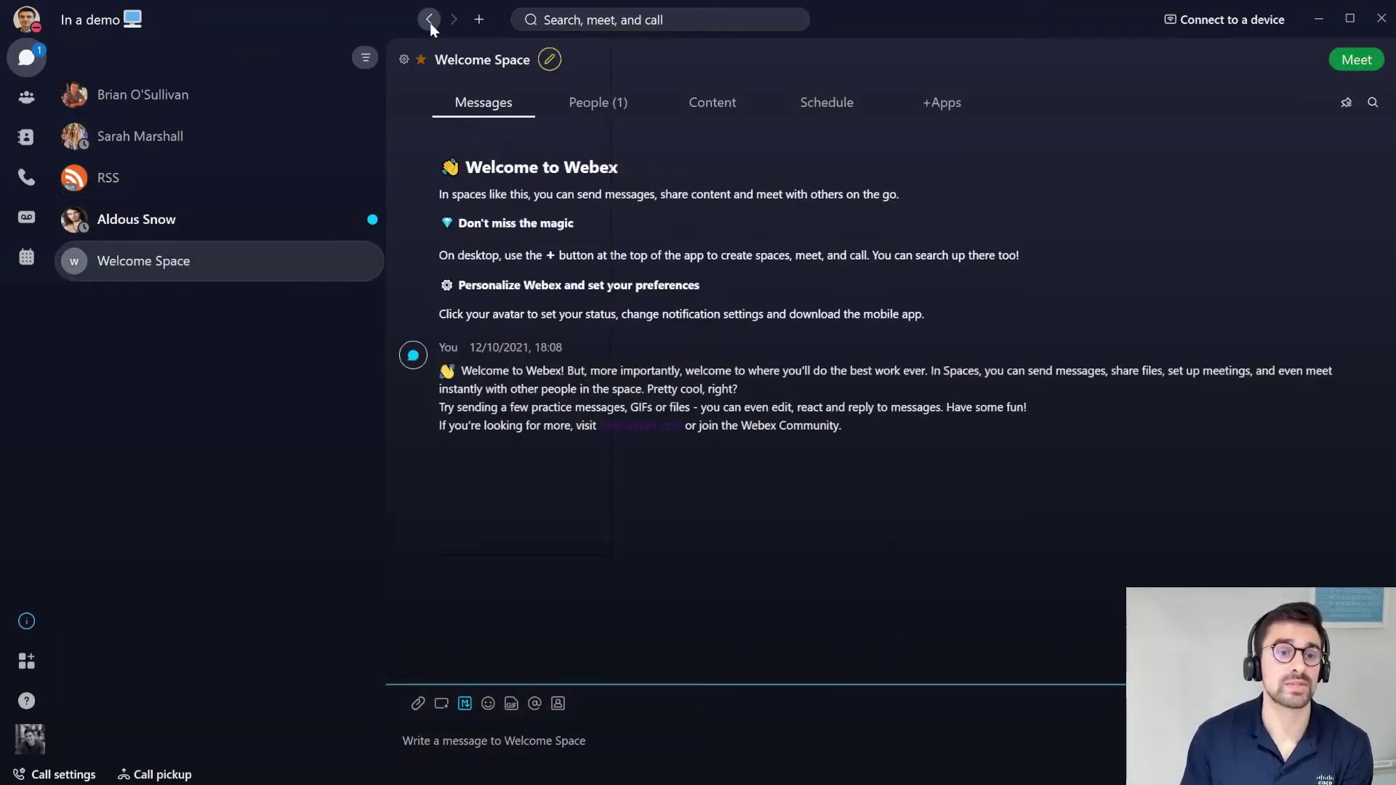
right_click(430, 21)
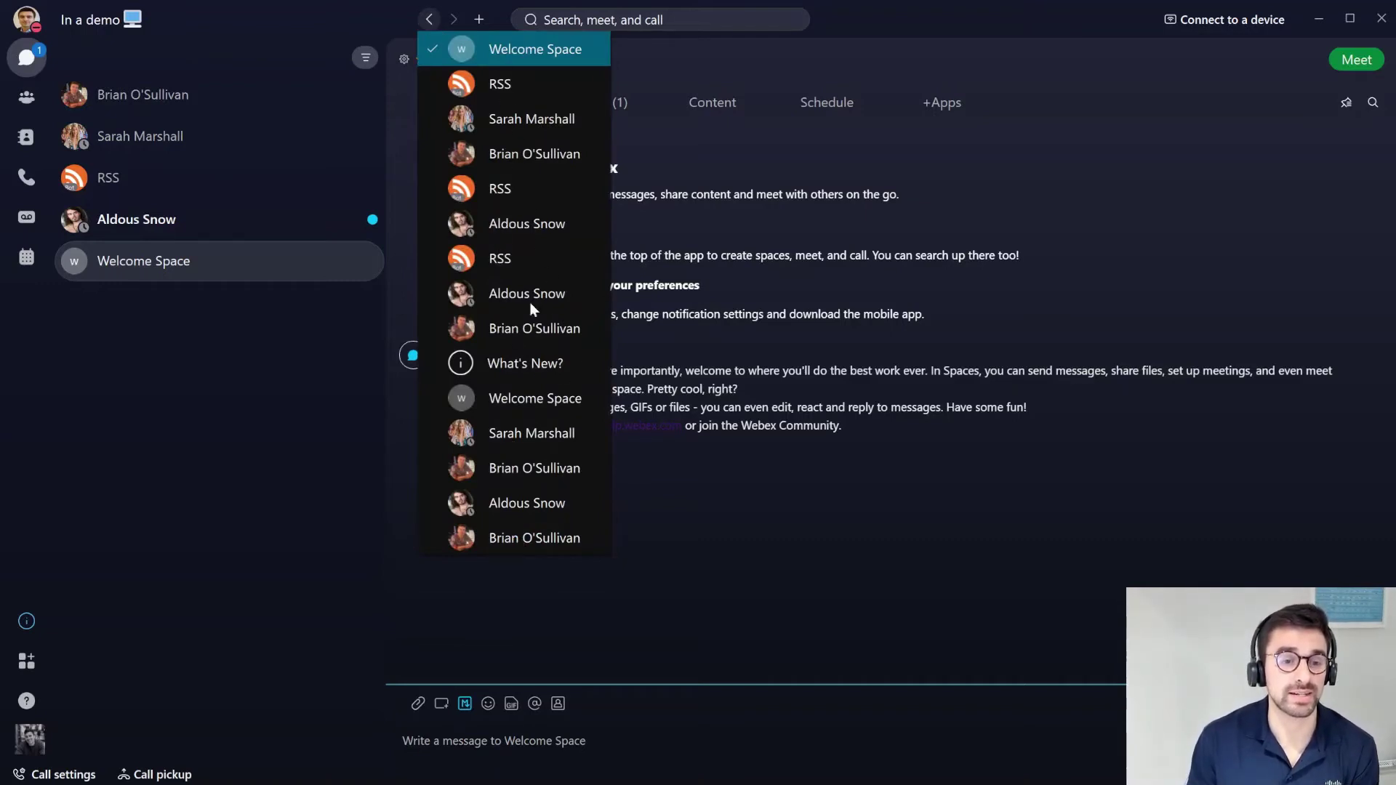
click(342, 28)
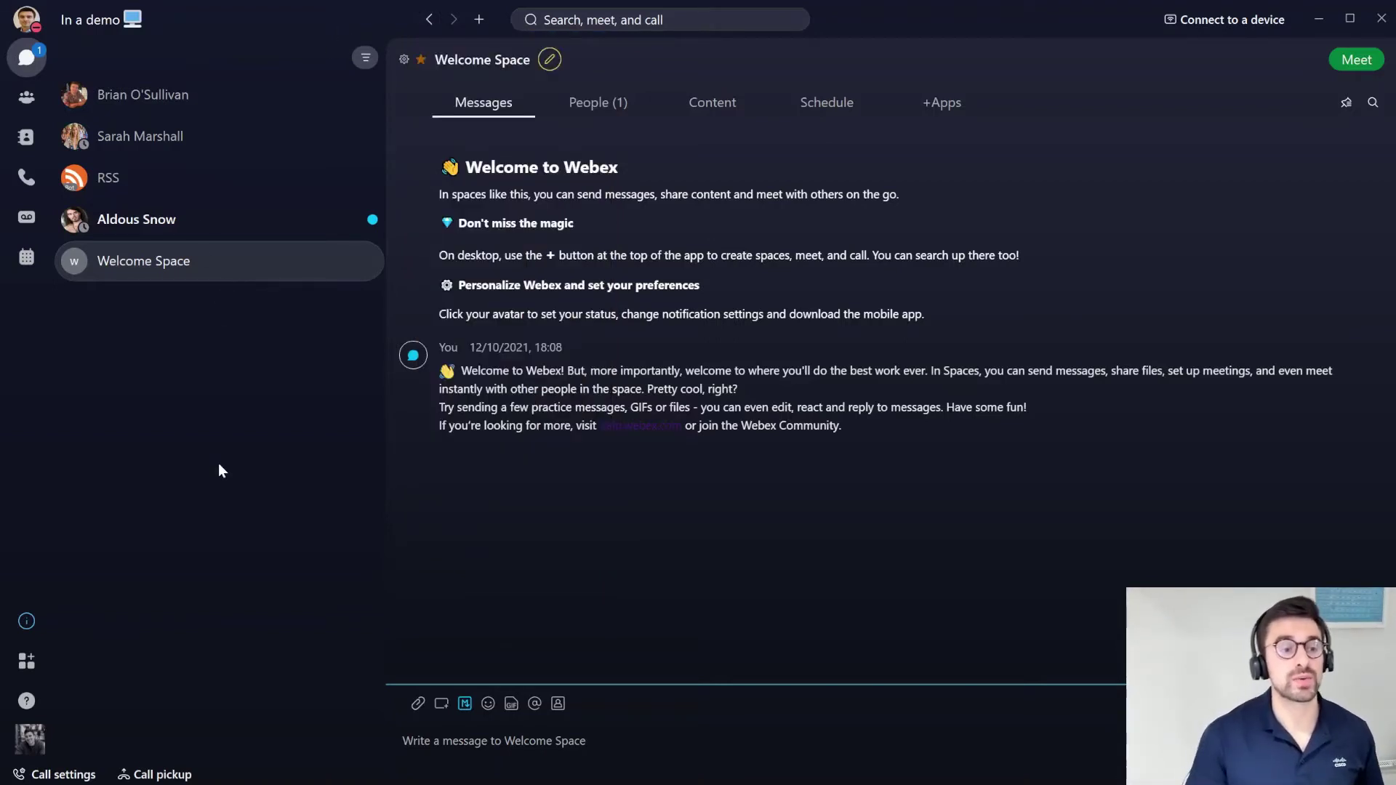
Look over the What's New page's announcements and return to the messaging view
click(27, 622)
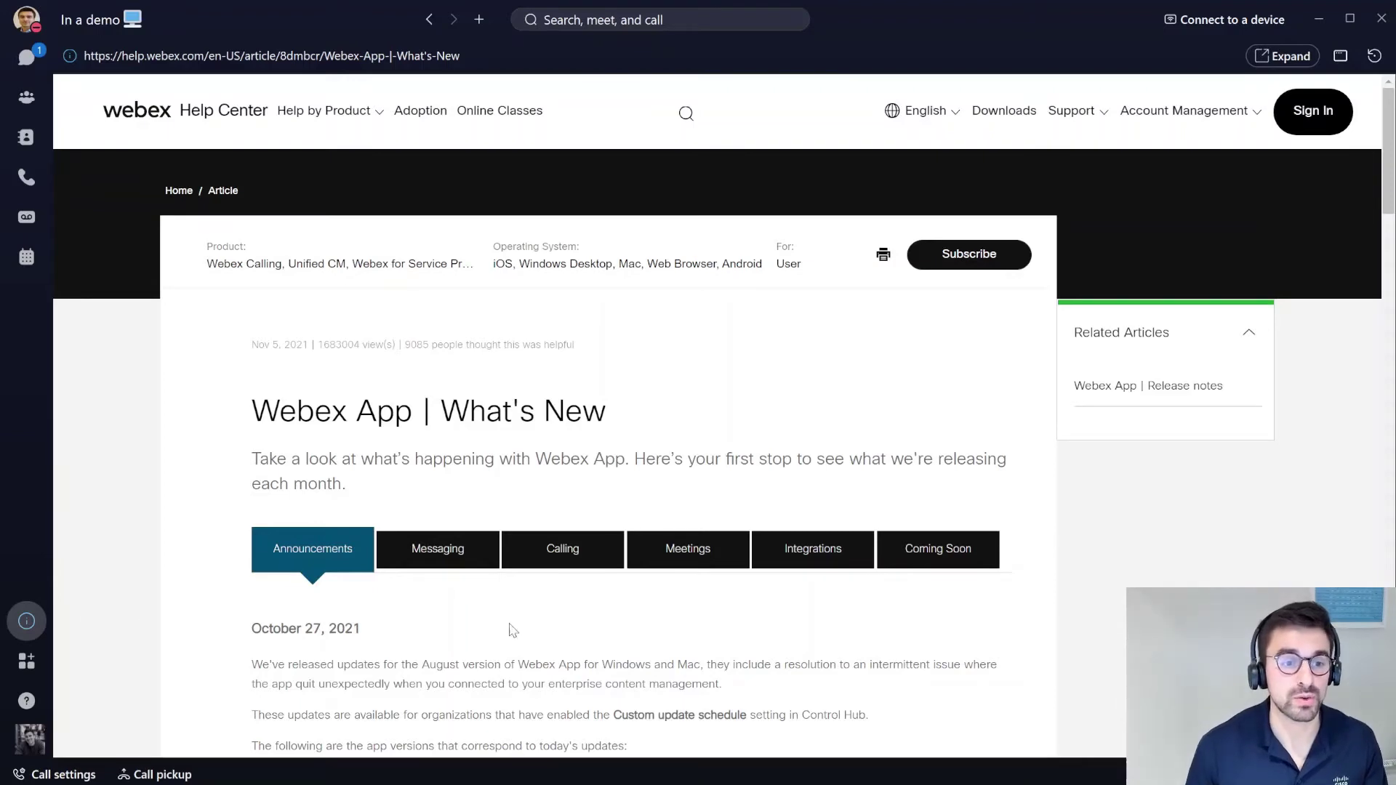
scroll(603, 600, down, 3)
scroll(663, 627, up, 3)
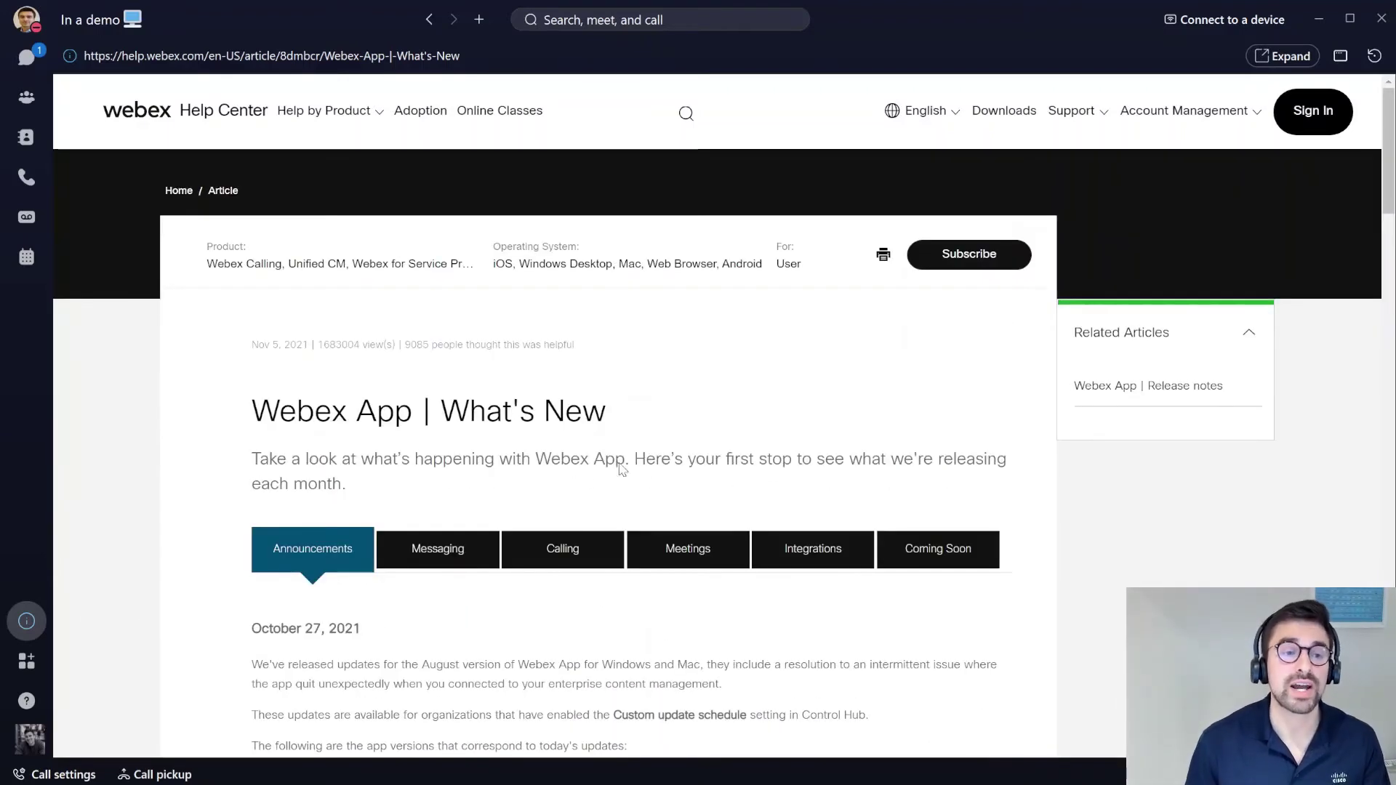
click(28, 60)
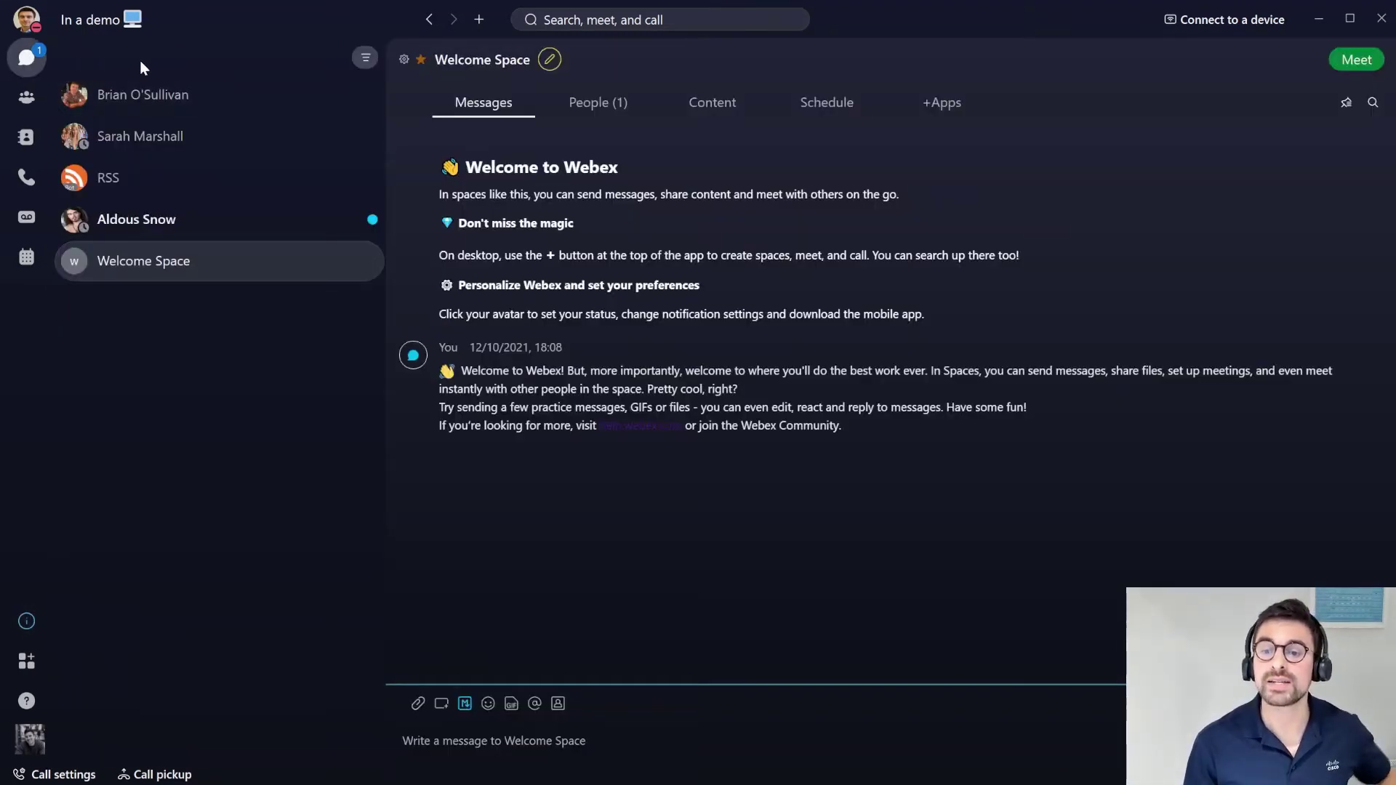
Open the first direct conversation in the space list and copy the help site link from the sent message
click(189, 98)
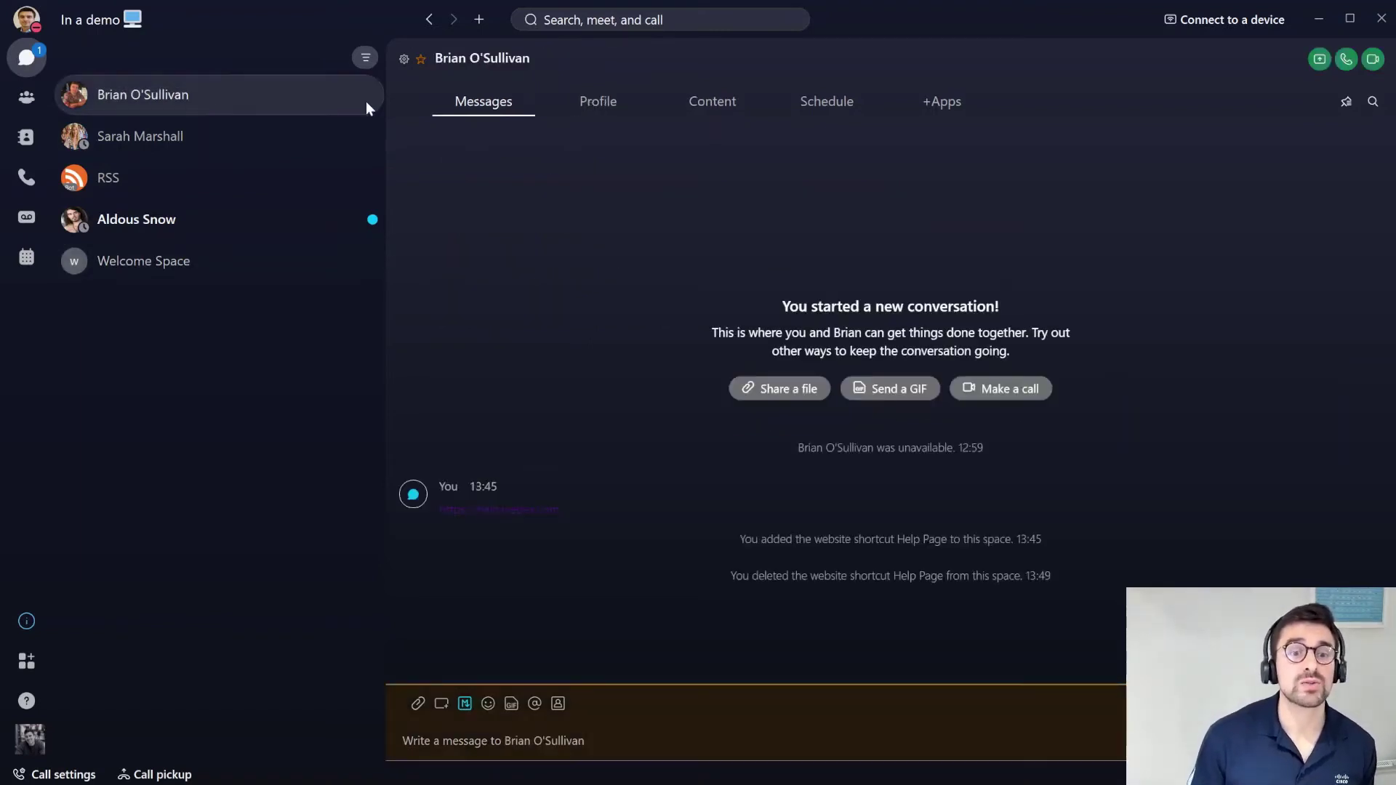
right_click(518, 514)
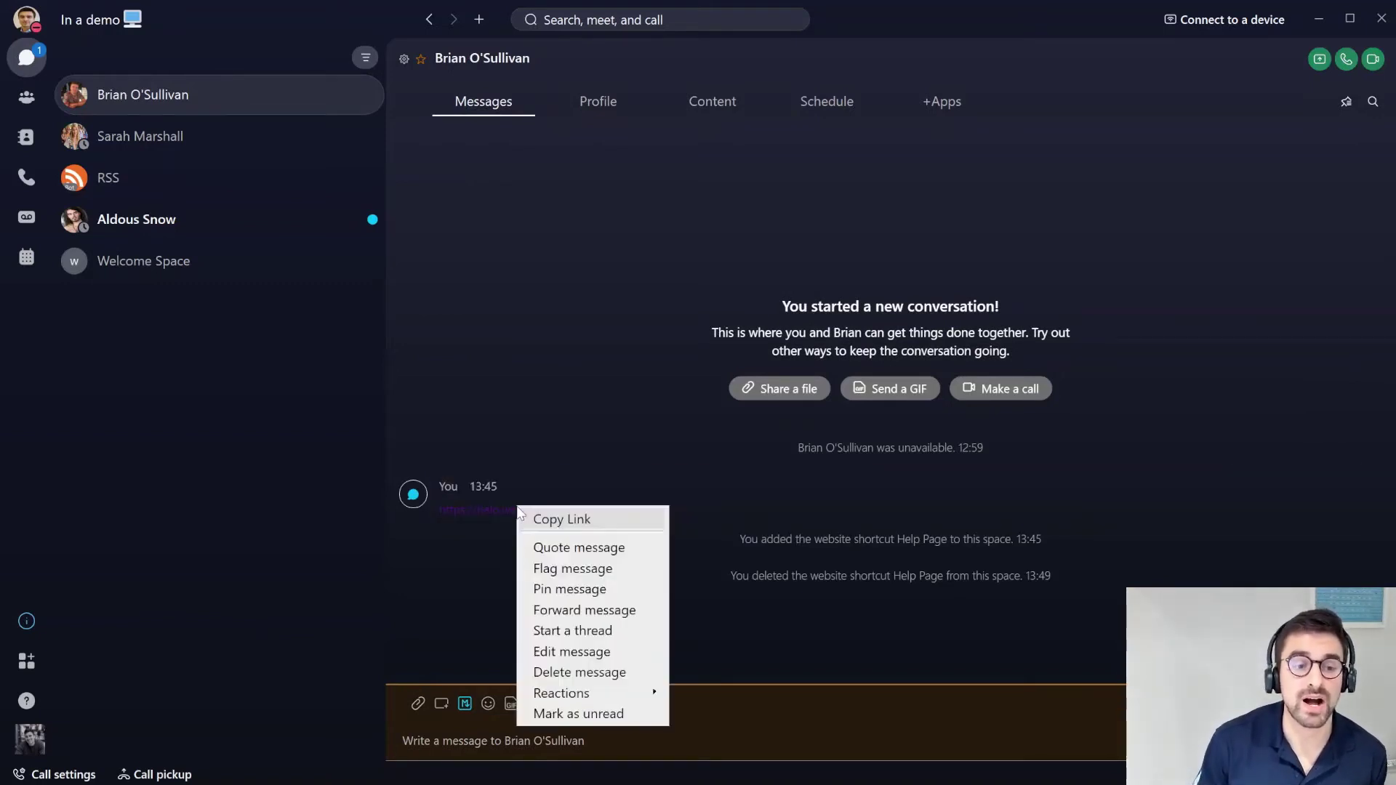
click(584, 521)
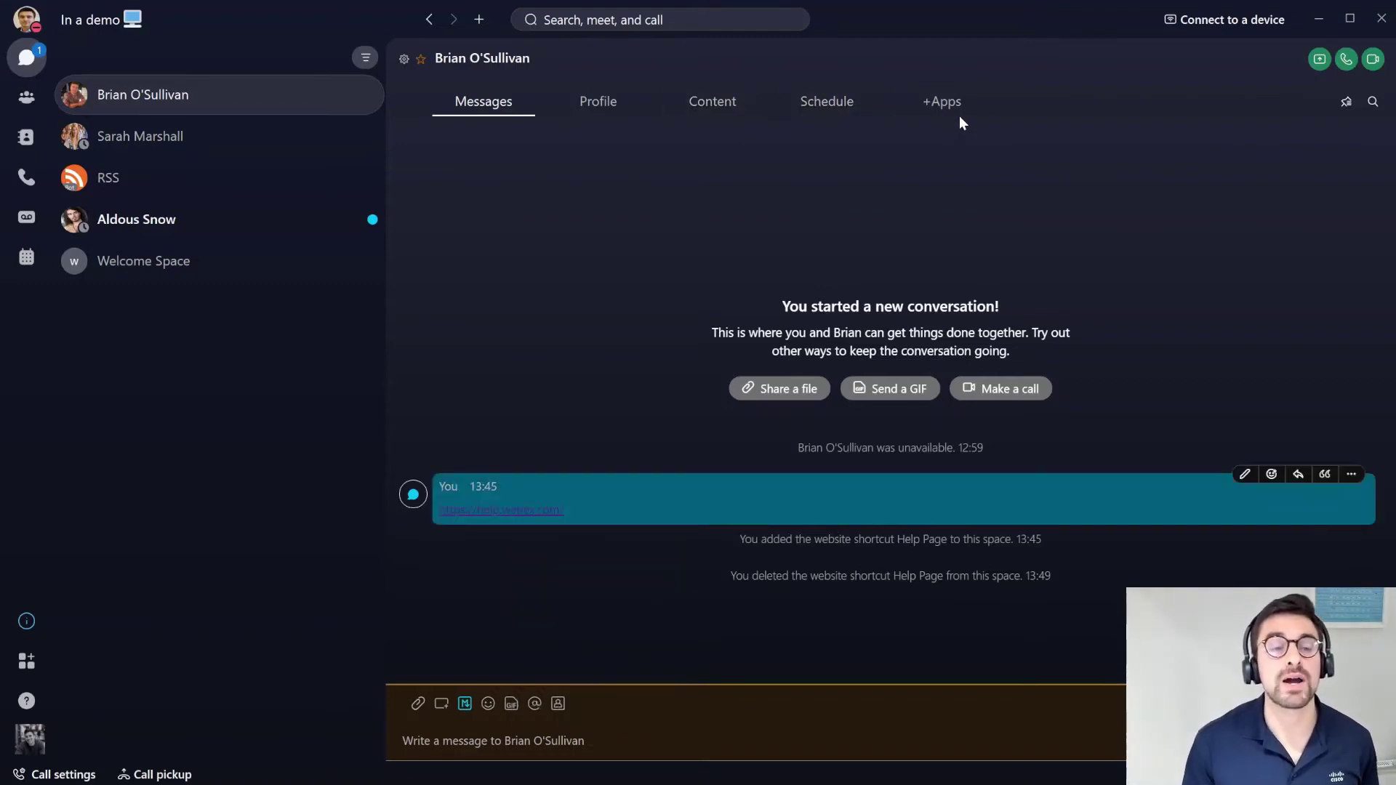
click(943, 102)
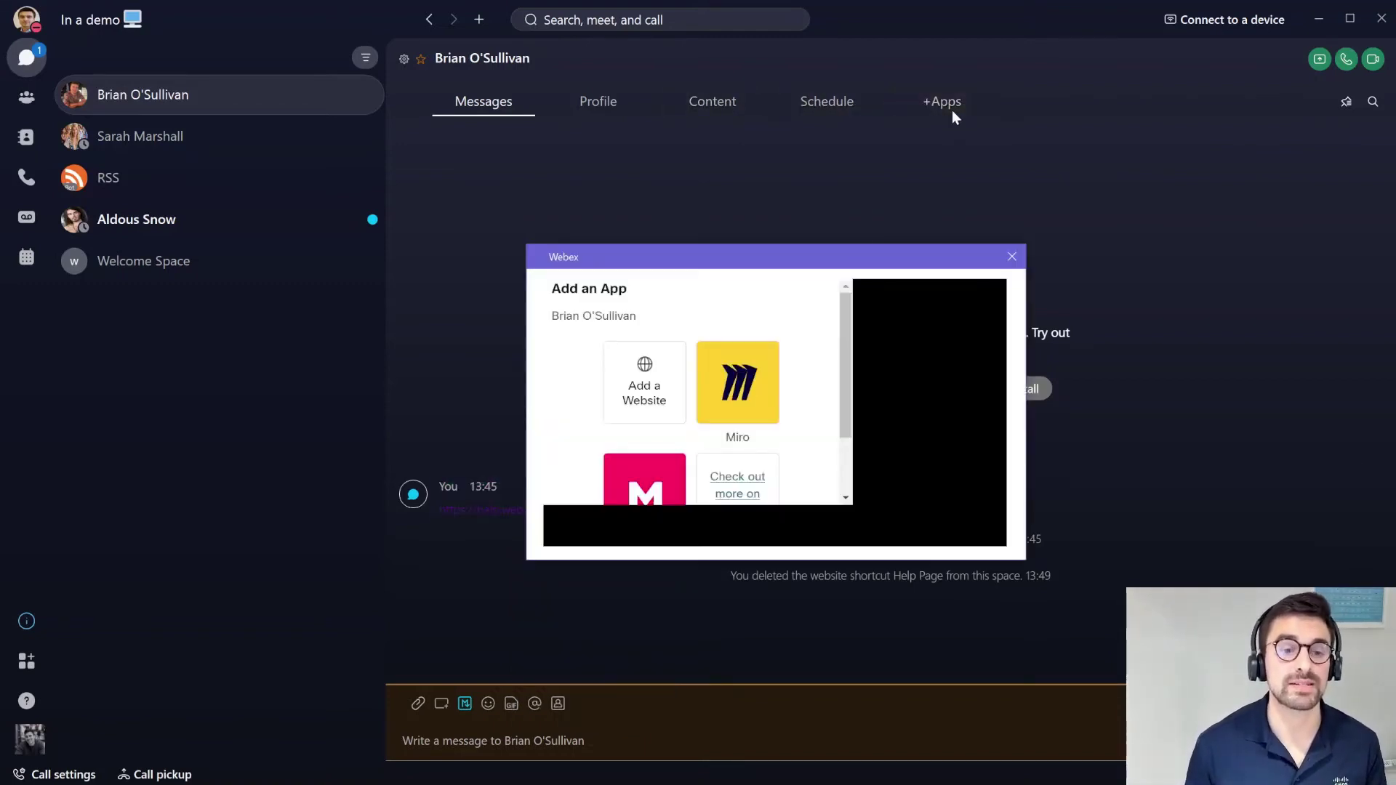
click(636, 381)
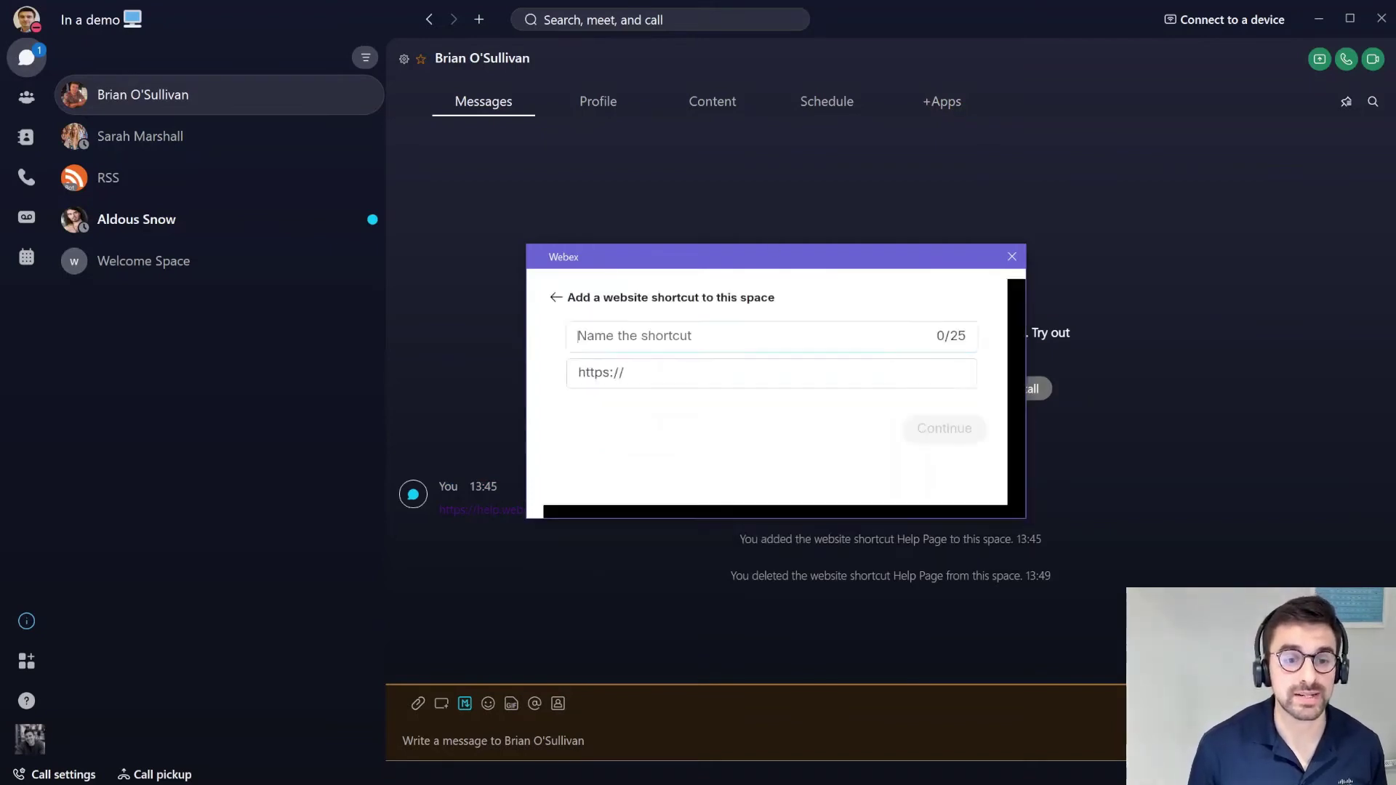
text(Help page)
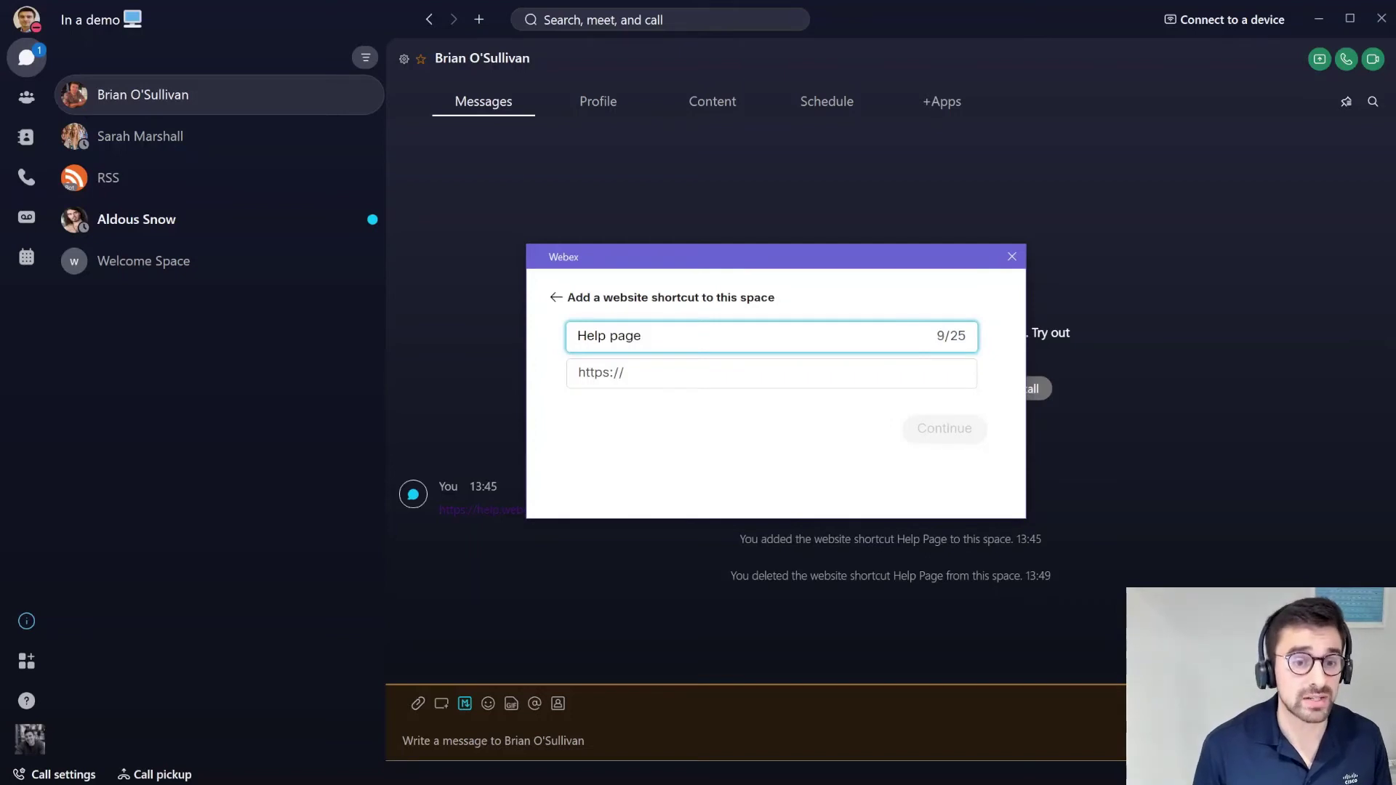
click(662, 370)
key(ctrl+v)
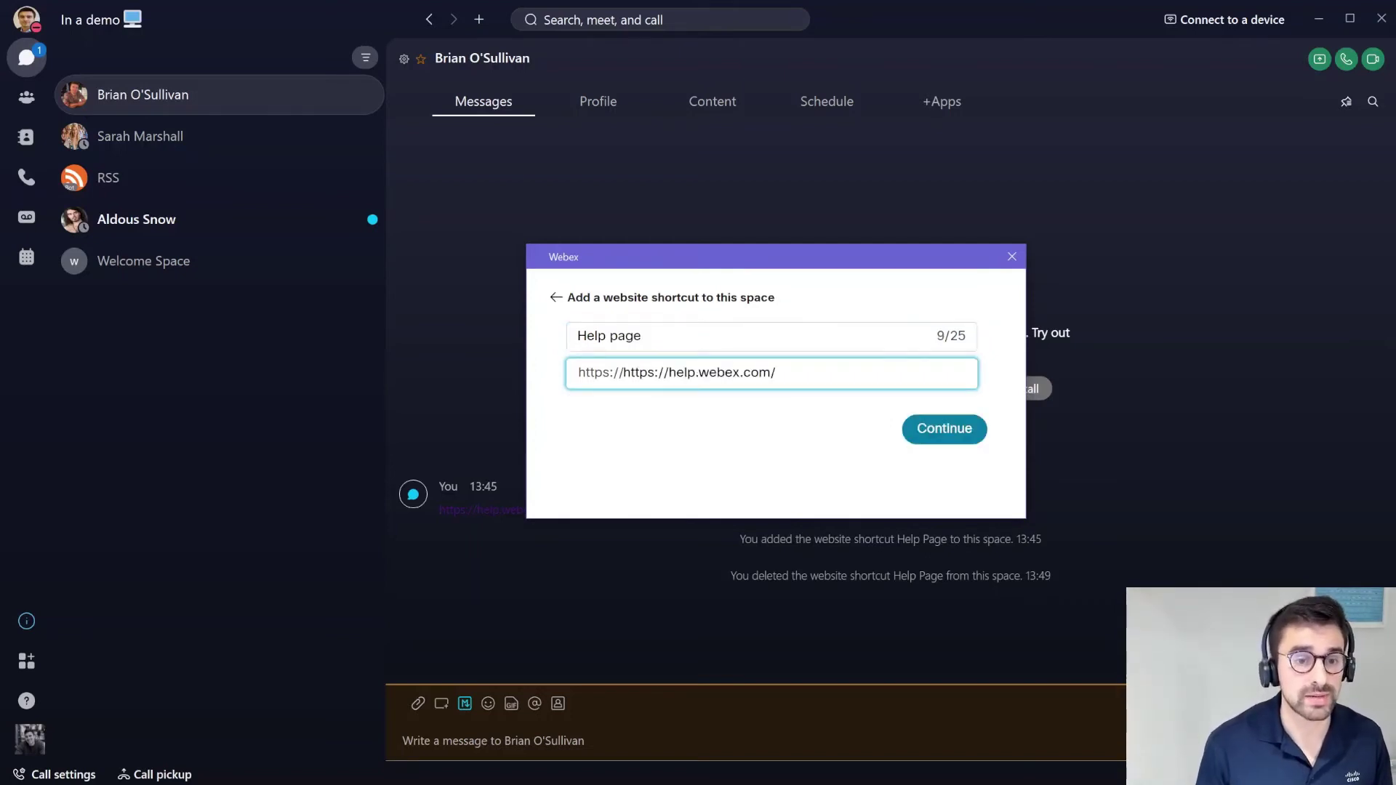
key(BackSpace)
key(BackSpace)
key(BackSpace)
key(BackSpace)
key(BackSpace)
key(BackSpace)
key(BackSpace)
key(BackSpace)
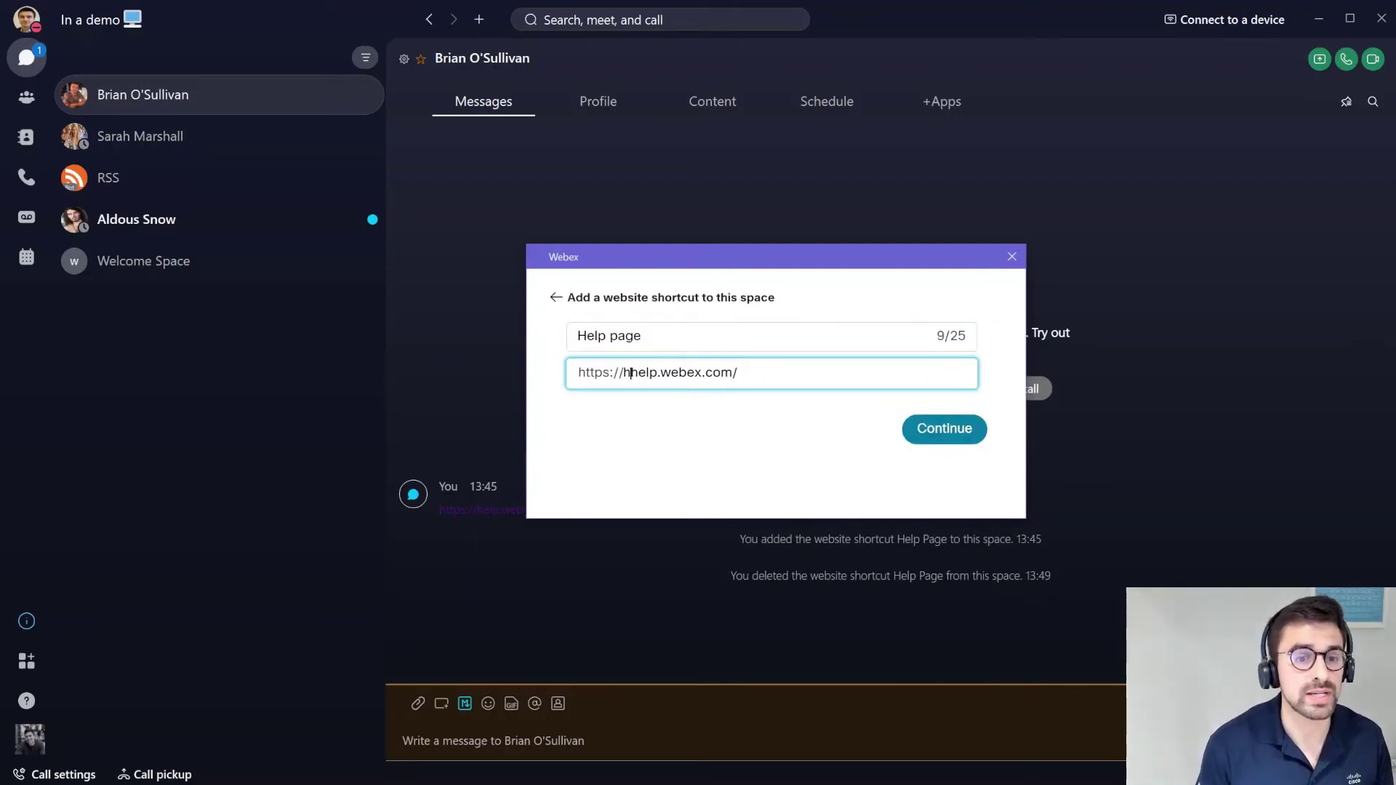
click(944, 429)
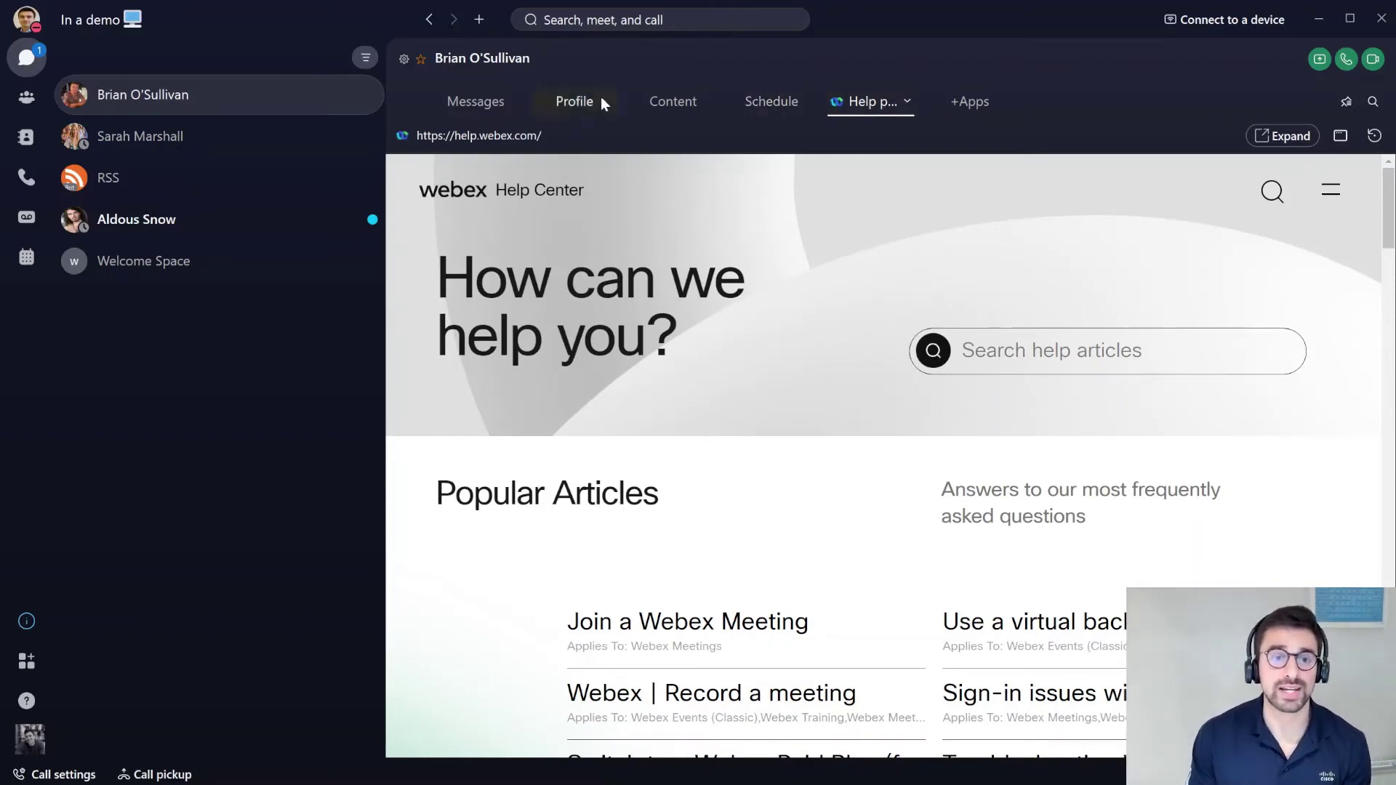
Look over the embedded Help Center page and the apps available to add, and return to the conversation's messages
scroll(888, 546, down, 5)
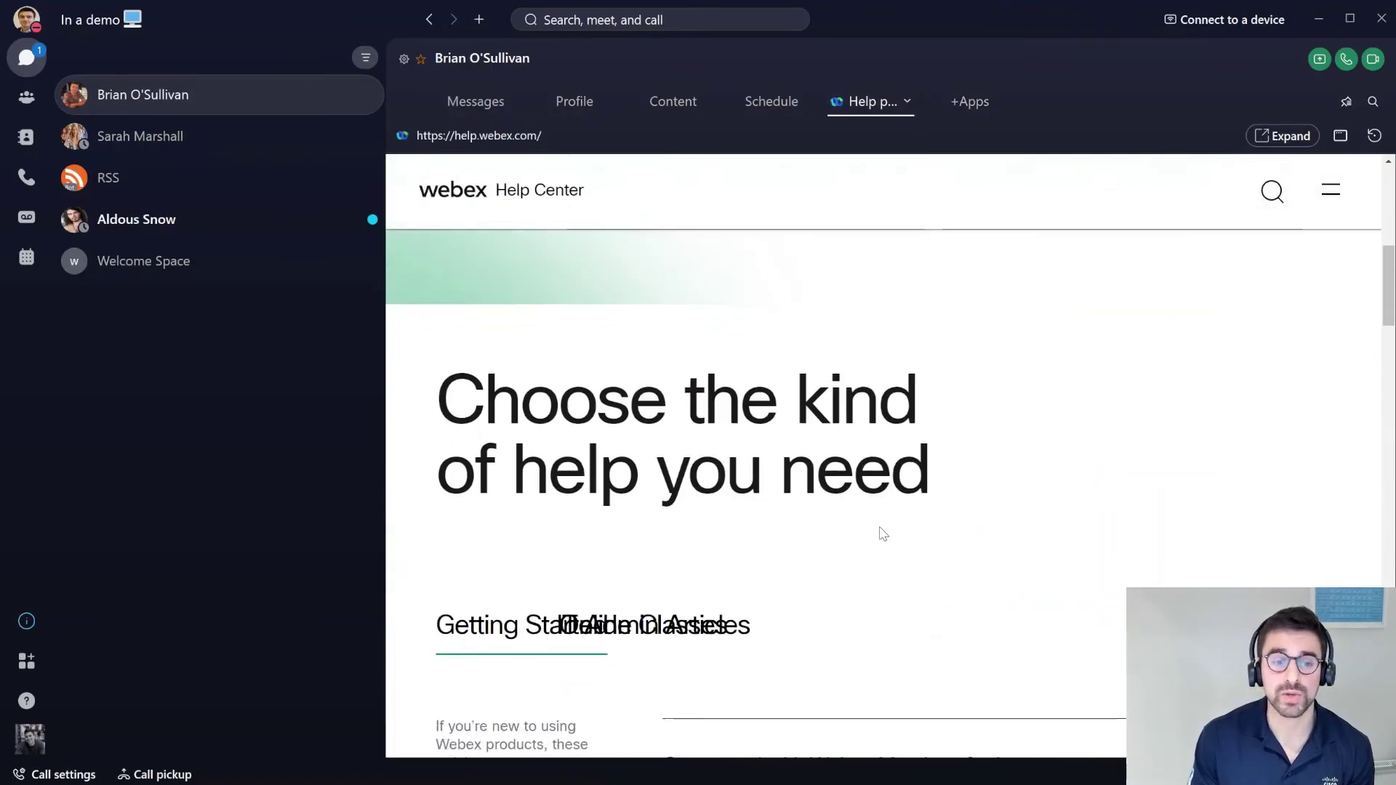
scroll(869, 536, up, 8)
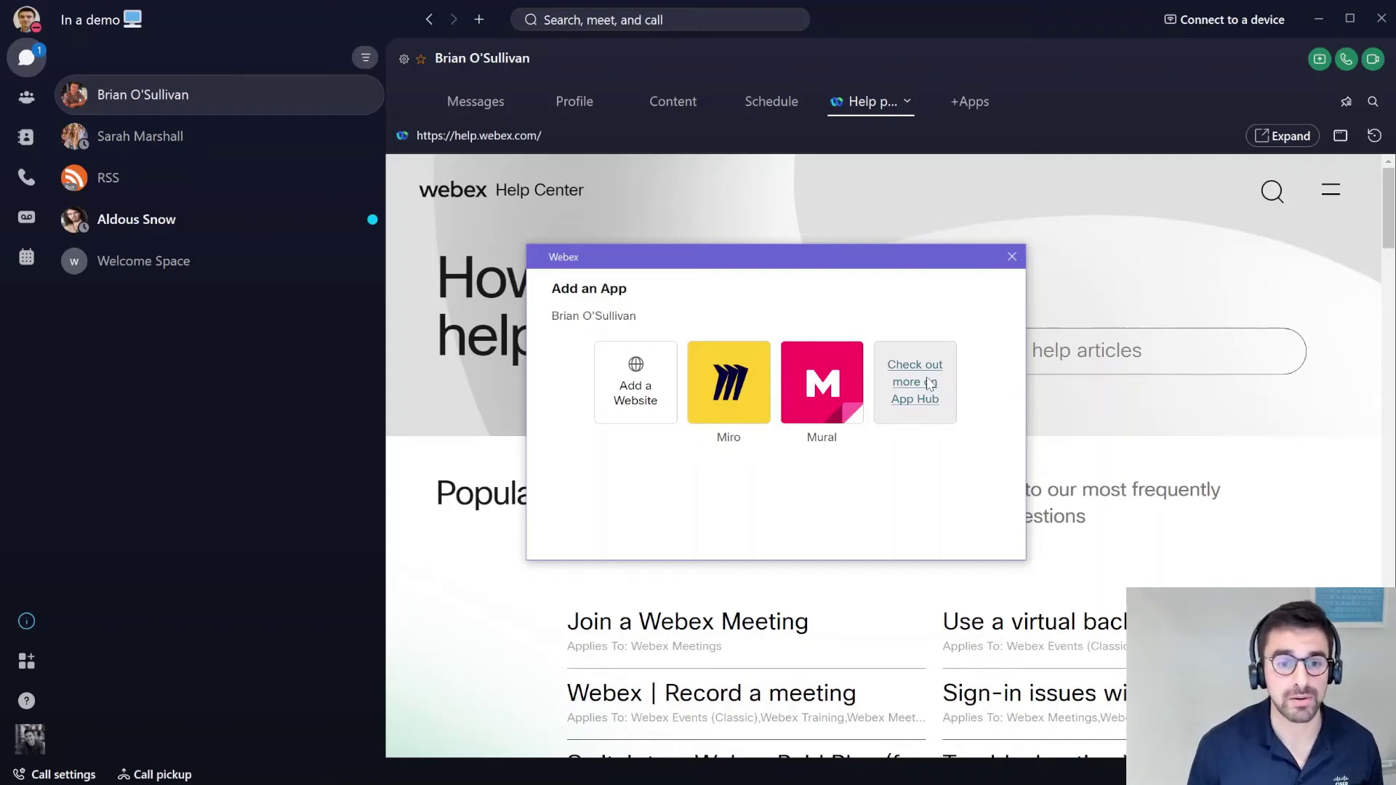
click(1012, 257)
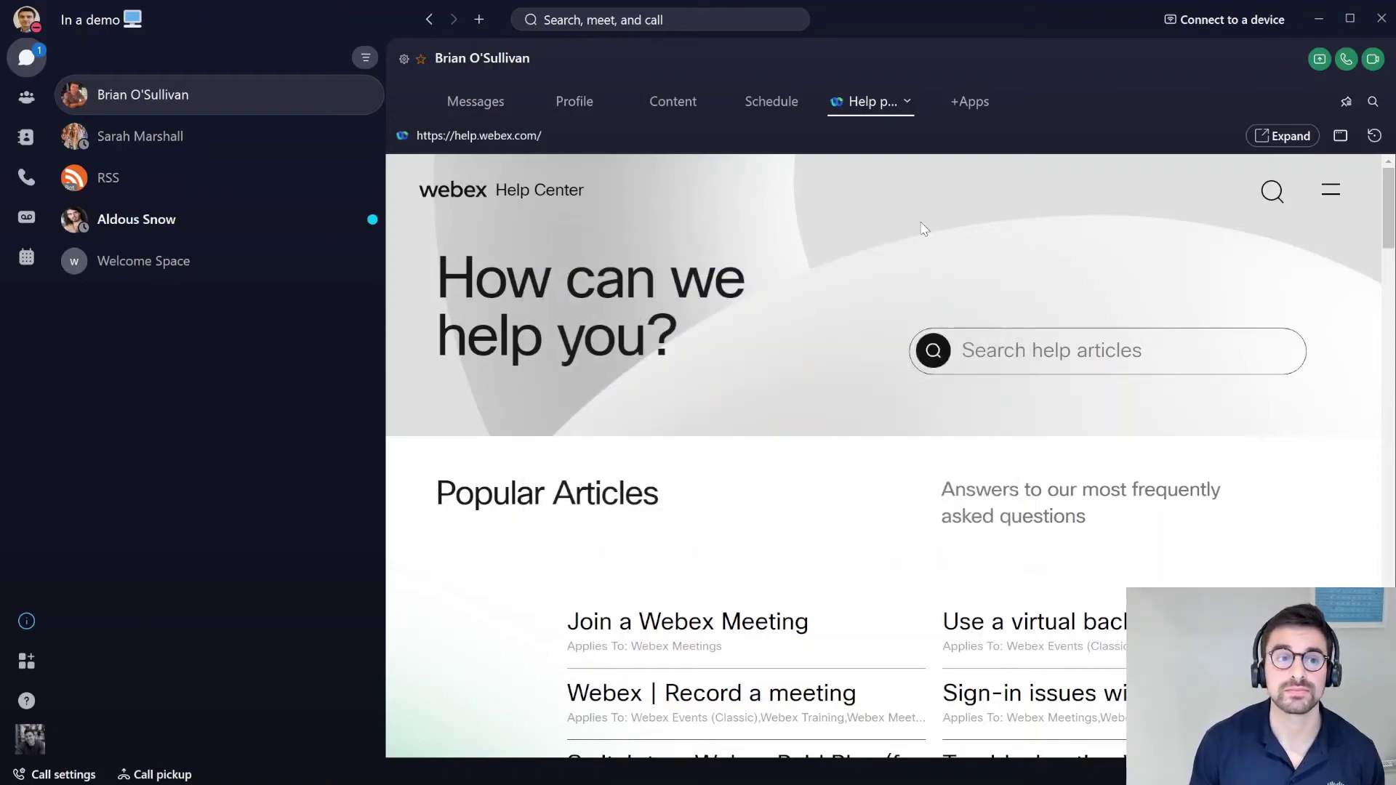
click(485, 108)
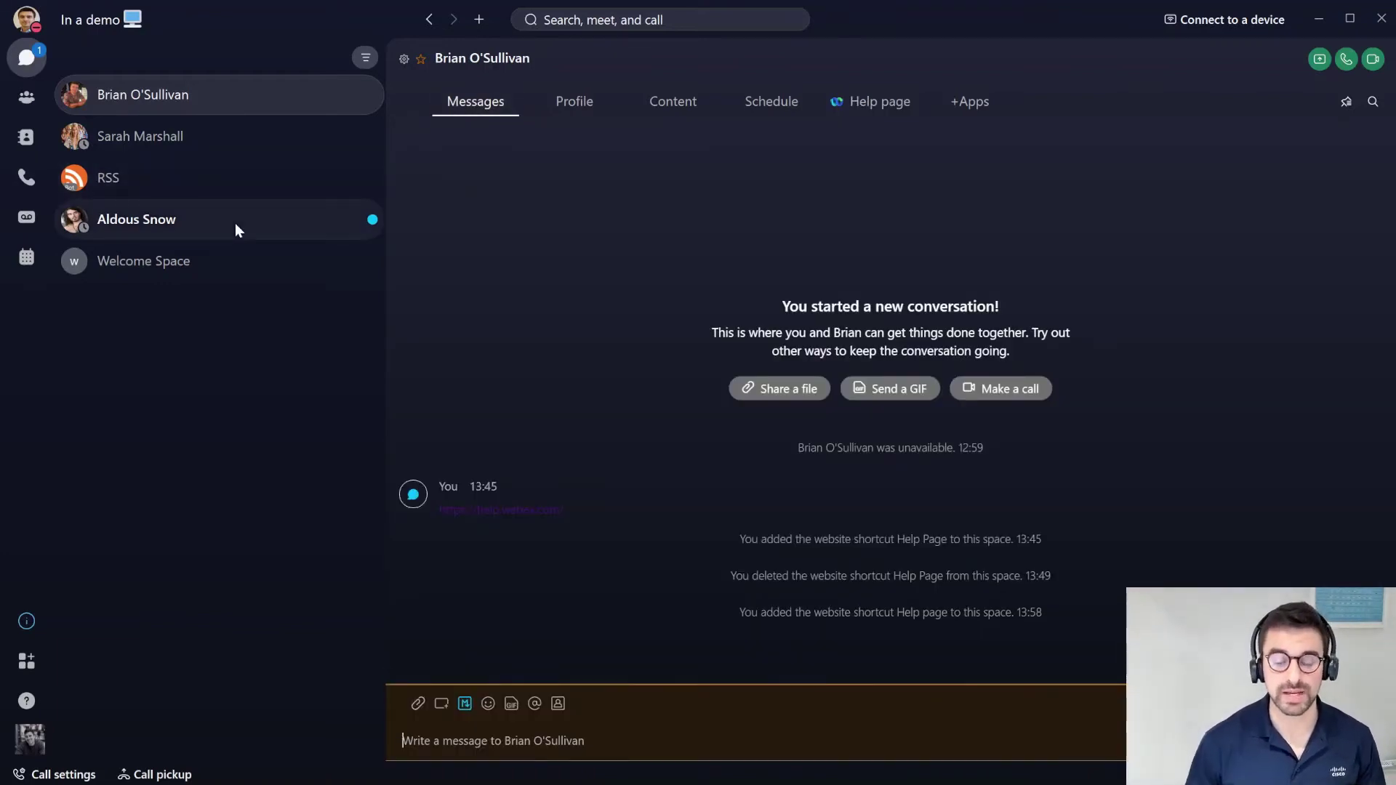
Peek at the unread direct conversation without marking it as read, and switch to the Welcome Space
right_click(140, 227)
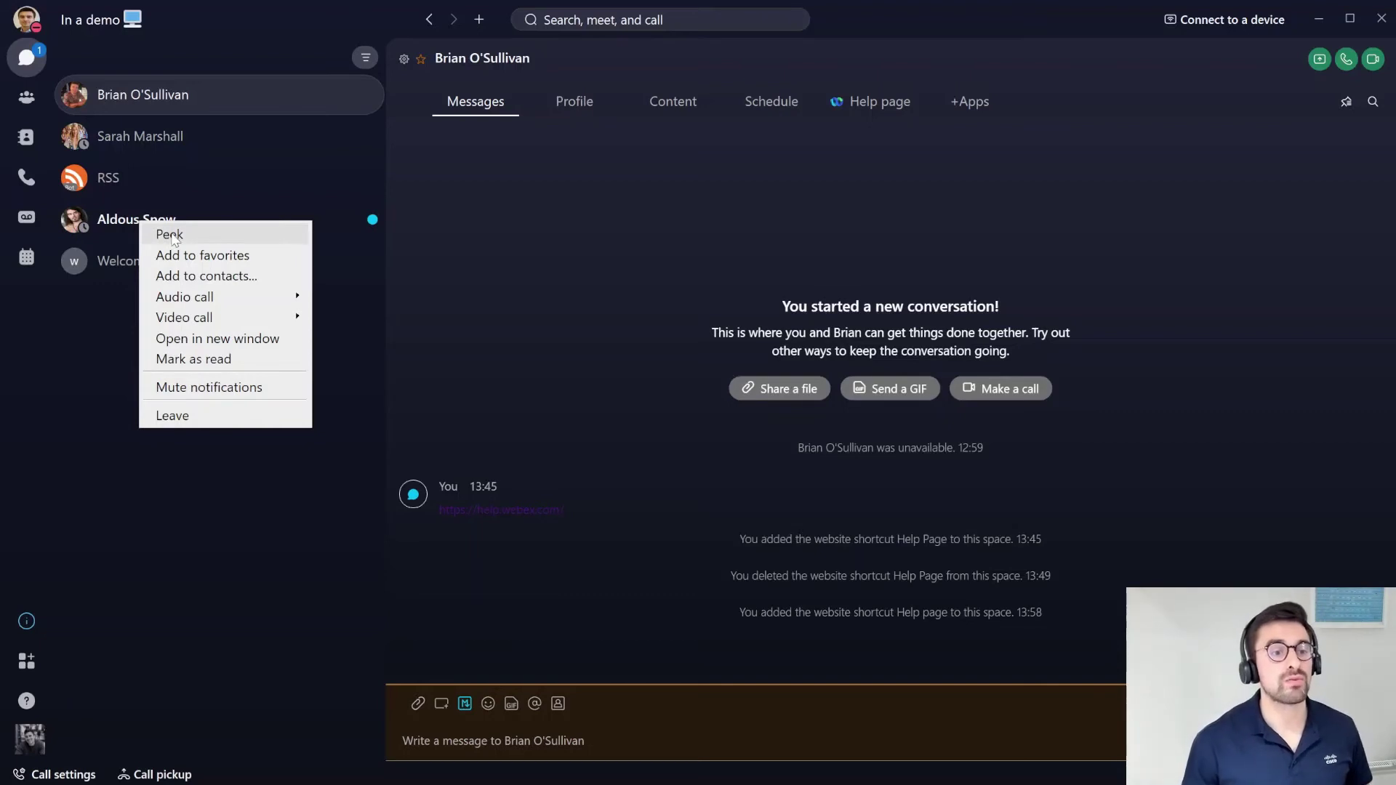
click(172, 234)
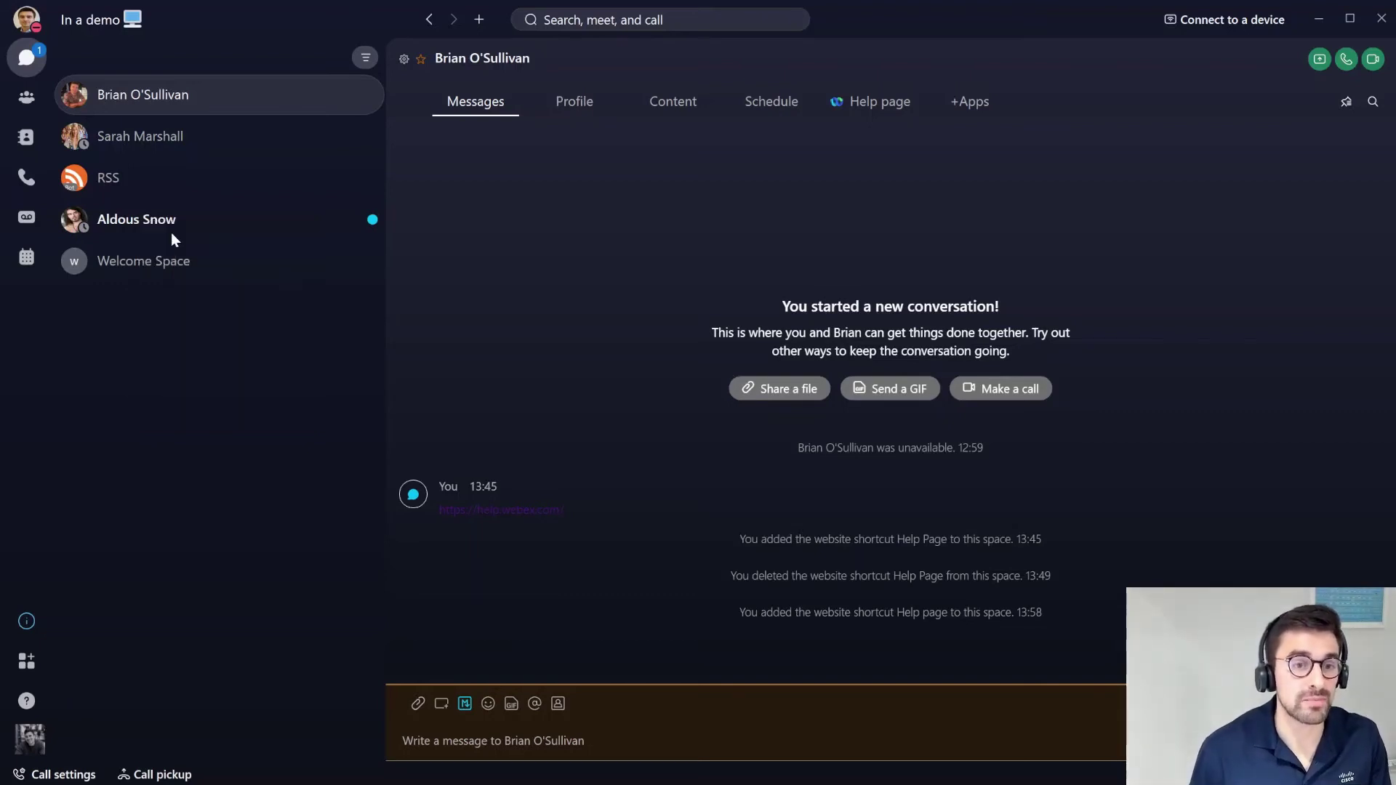
mouse_move(639, 595)
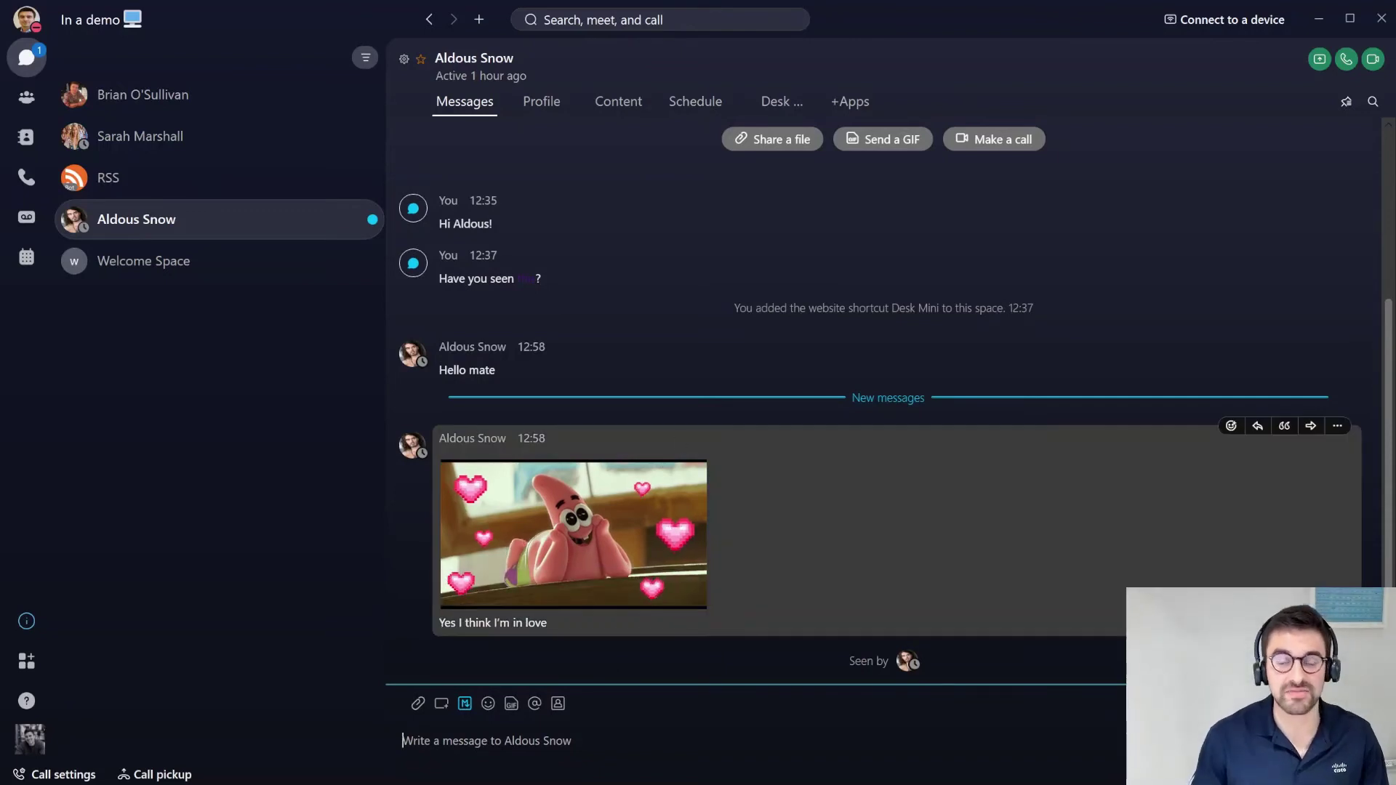
mouse_move(630, 549)
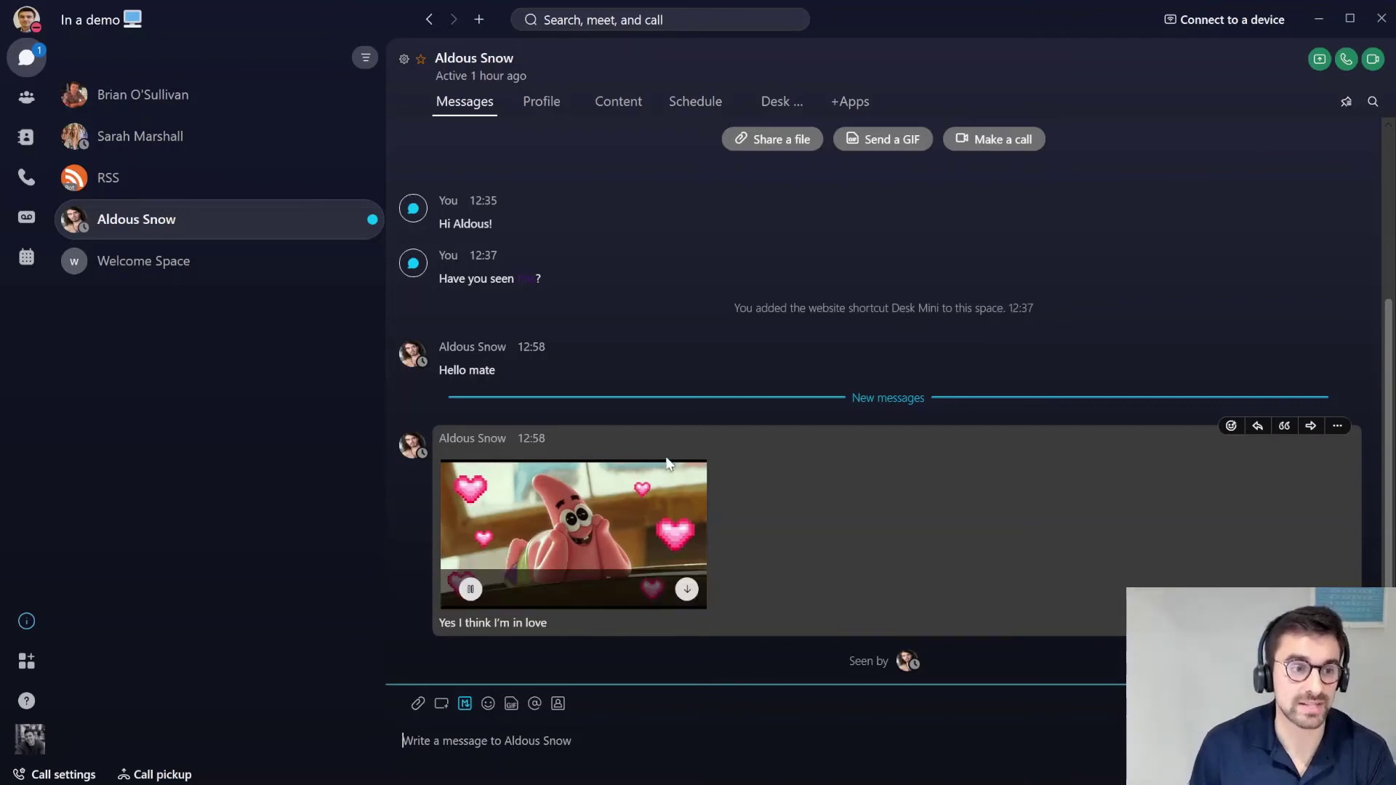
click(147, 259)
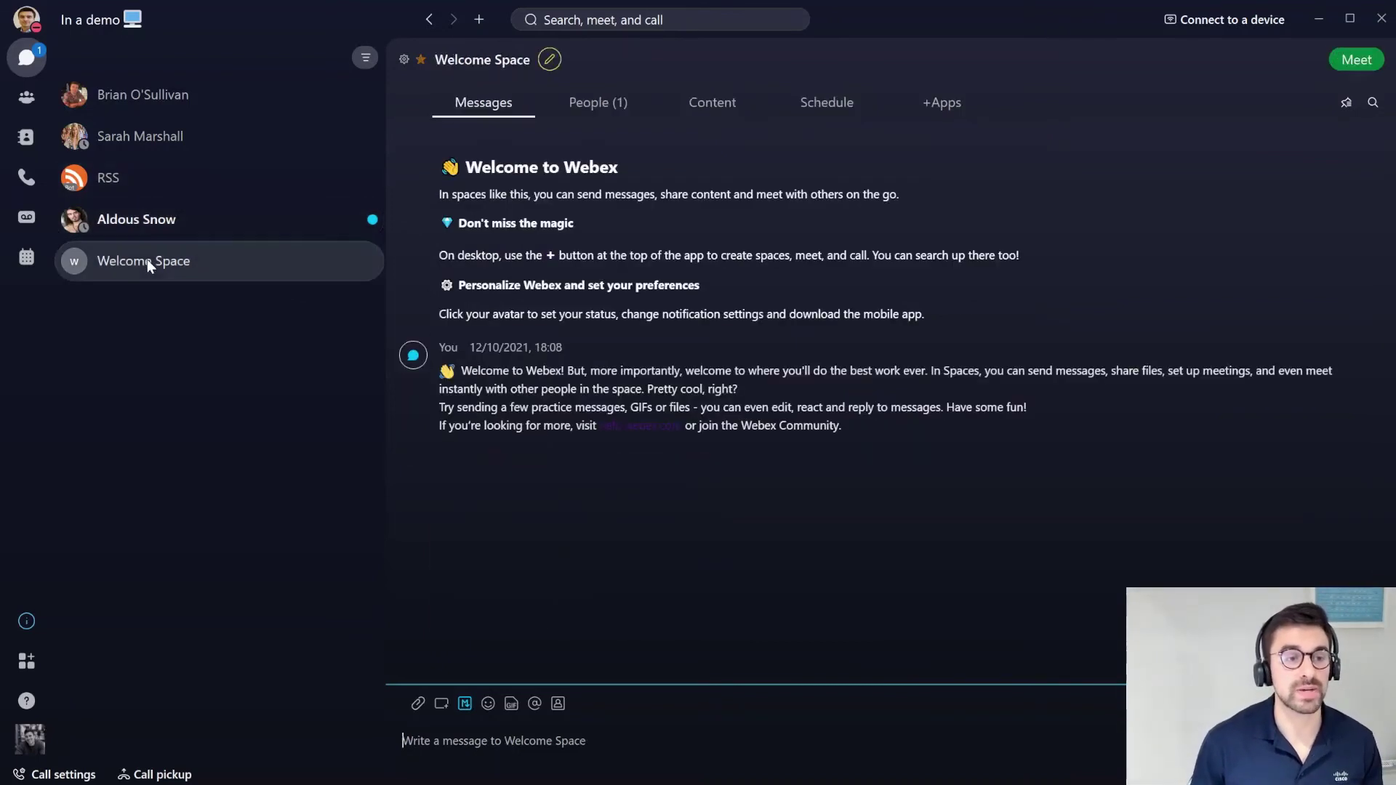
Open the unread direct conversation, view its Desk Mini website shortcut and return to the messages
click(135, 222)
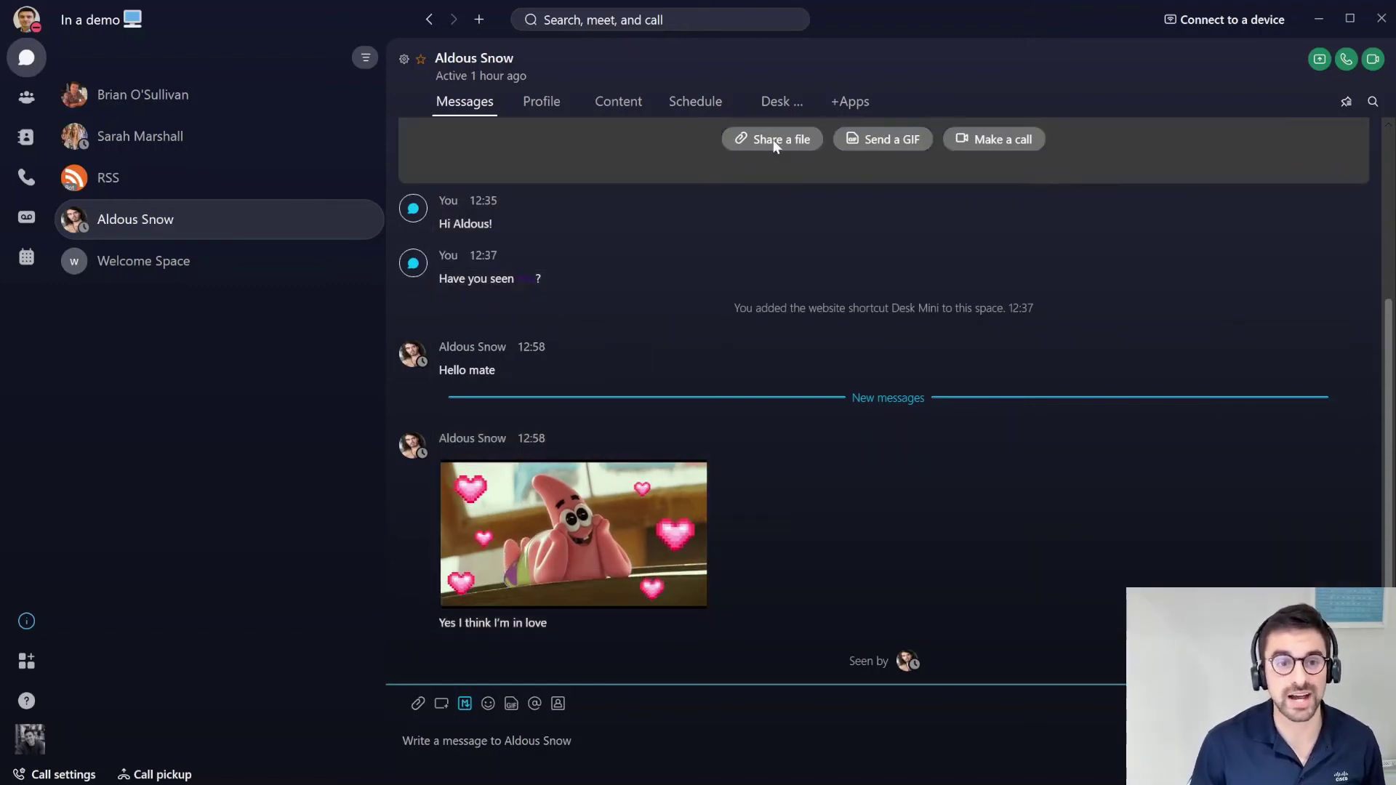
click(782, 102)
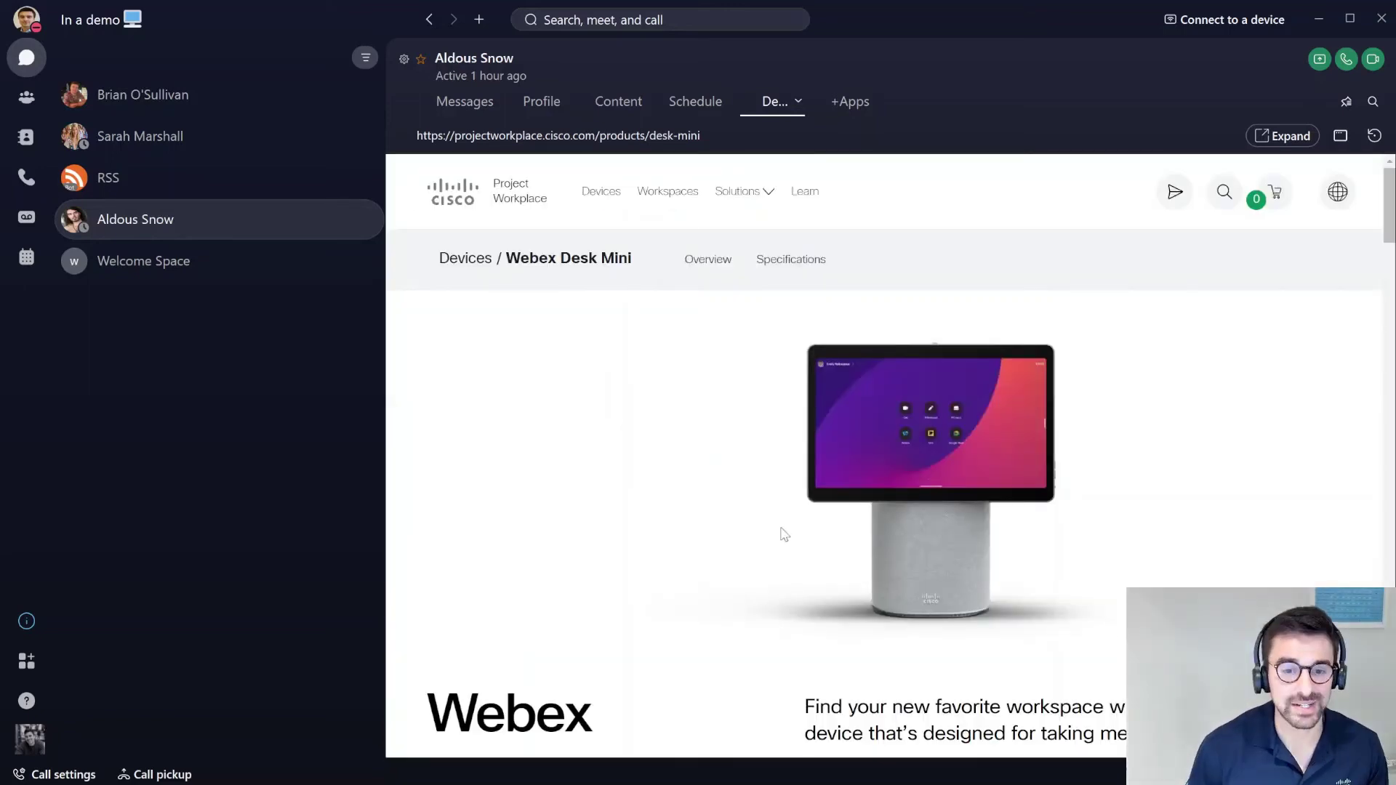
scroll(782, 546, down, 3)
scroll(776, 564, up, 3)
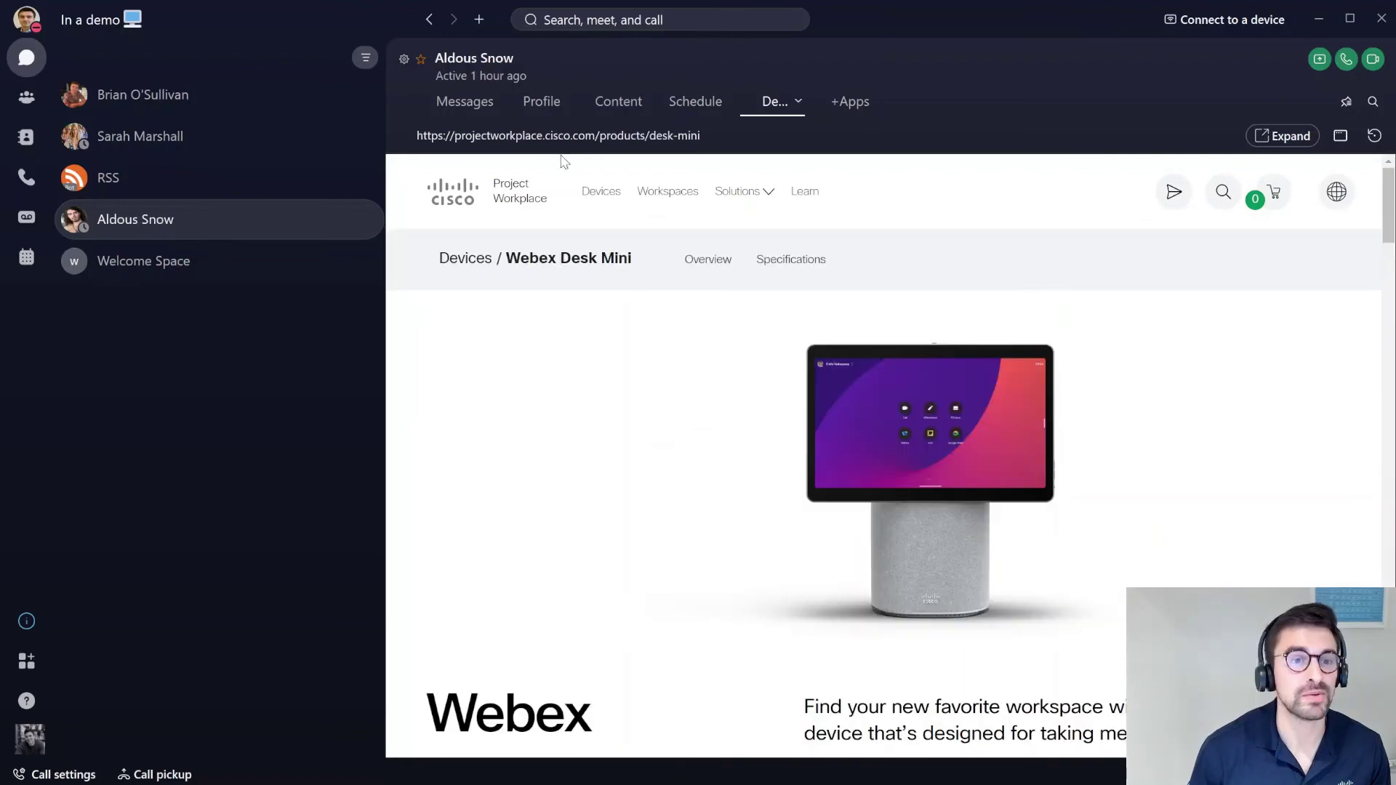
click(472, 102)
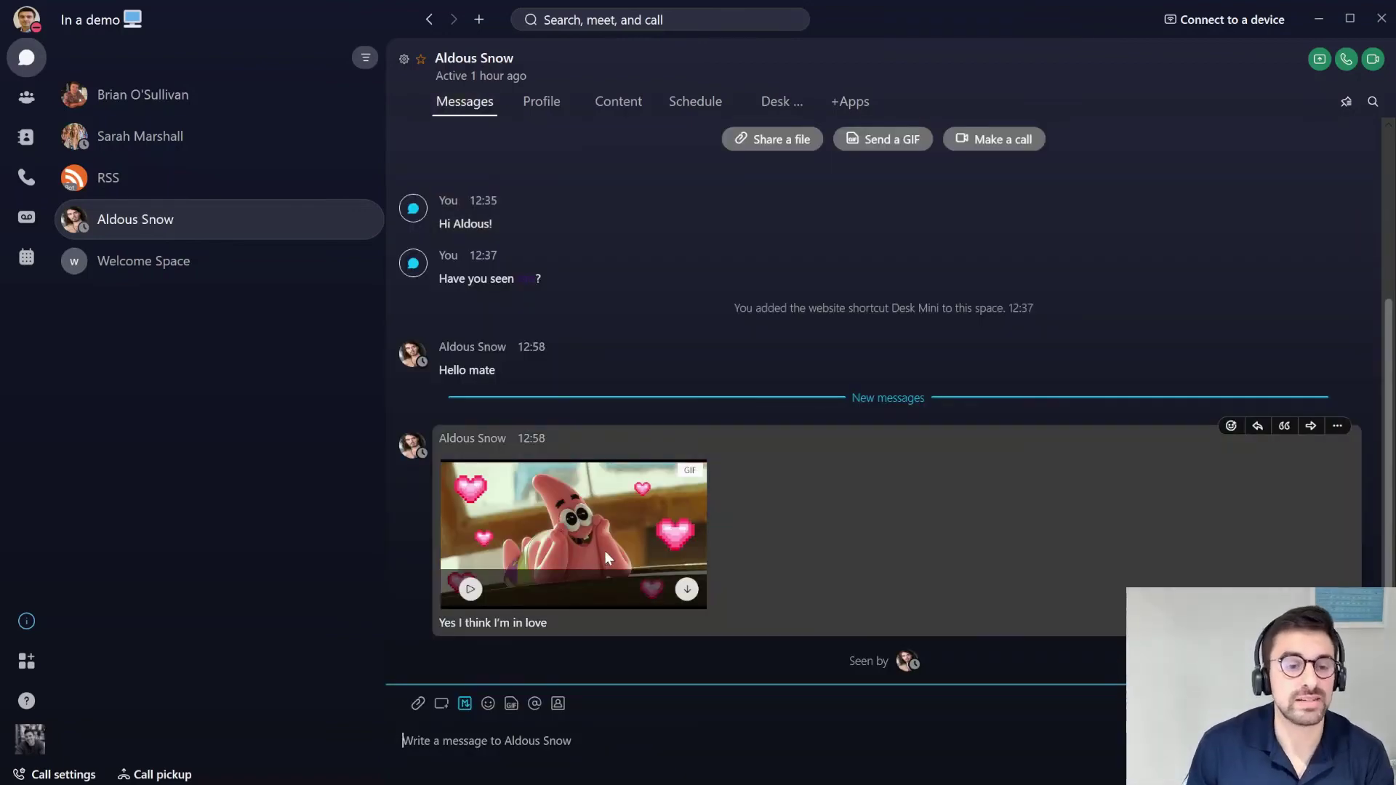
Mark the received GIF message as unread and switch to the Welcome Space
right_click(606, 554)
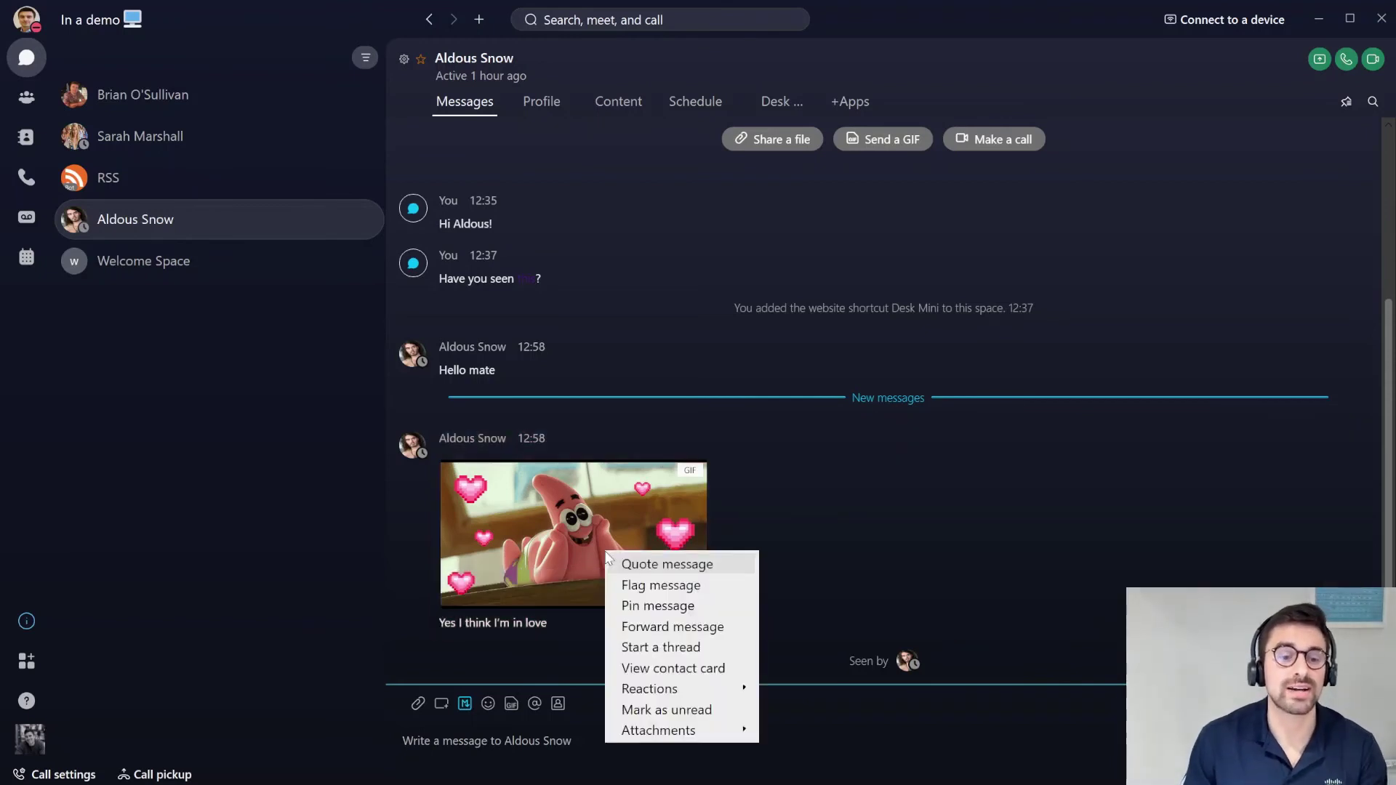
click(663, 710)
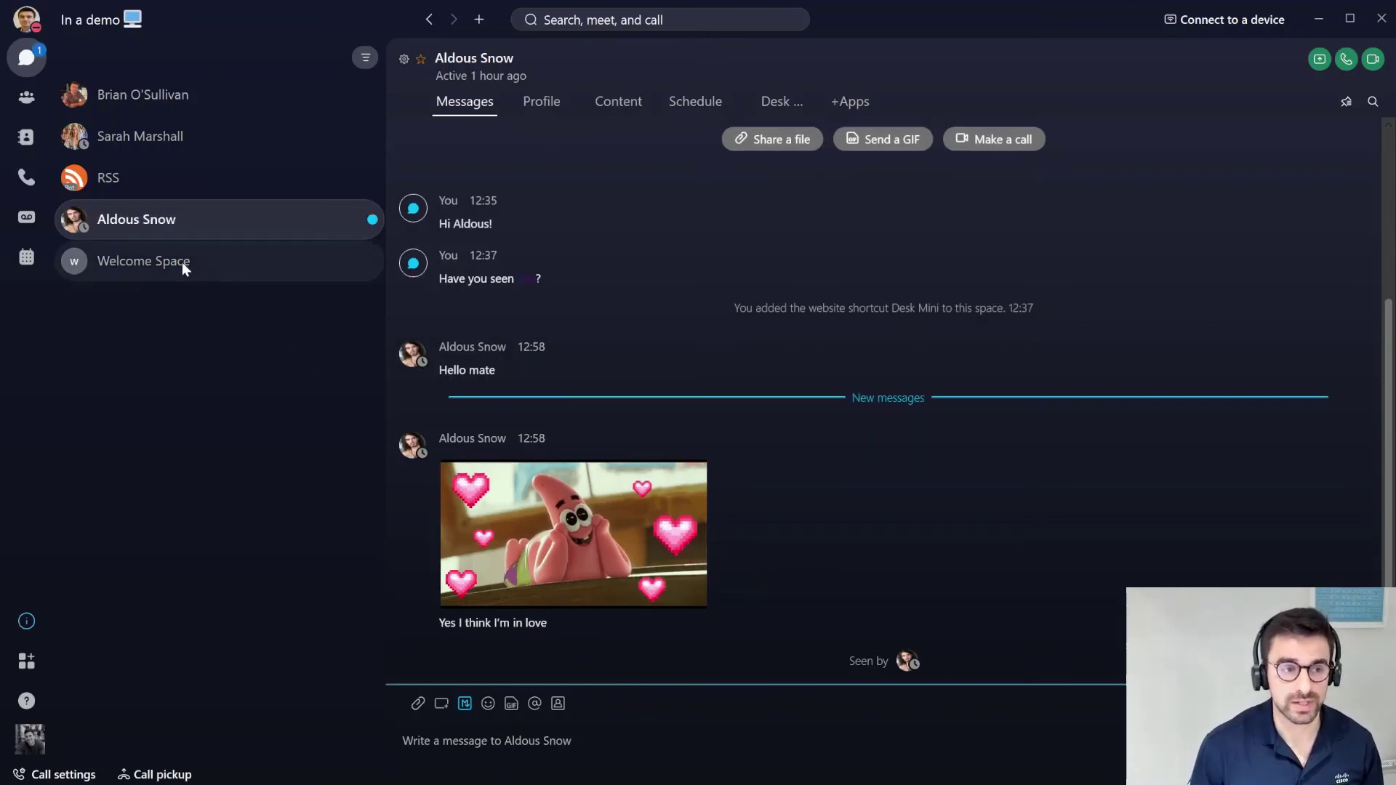
click(182, 262)
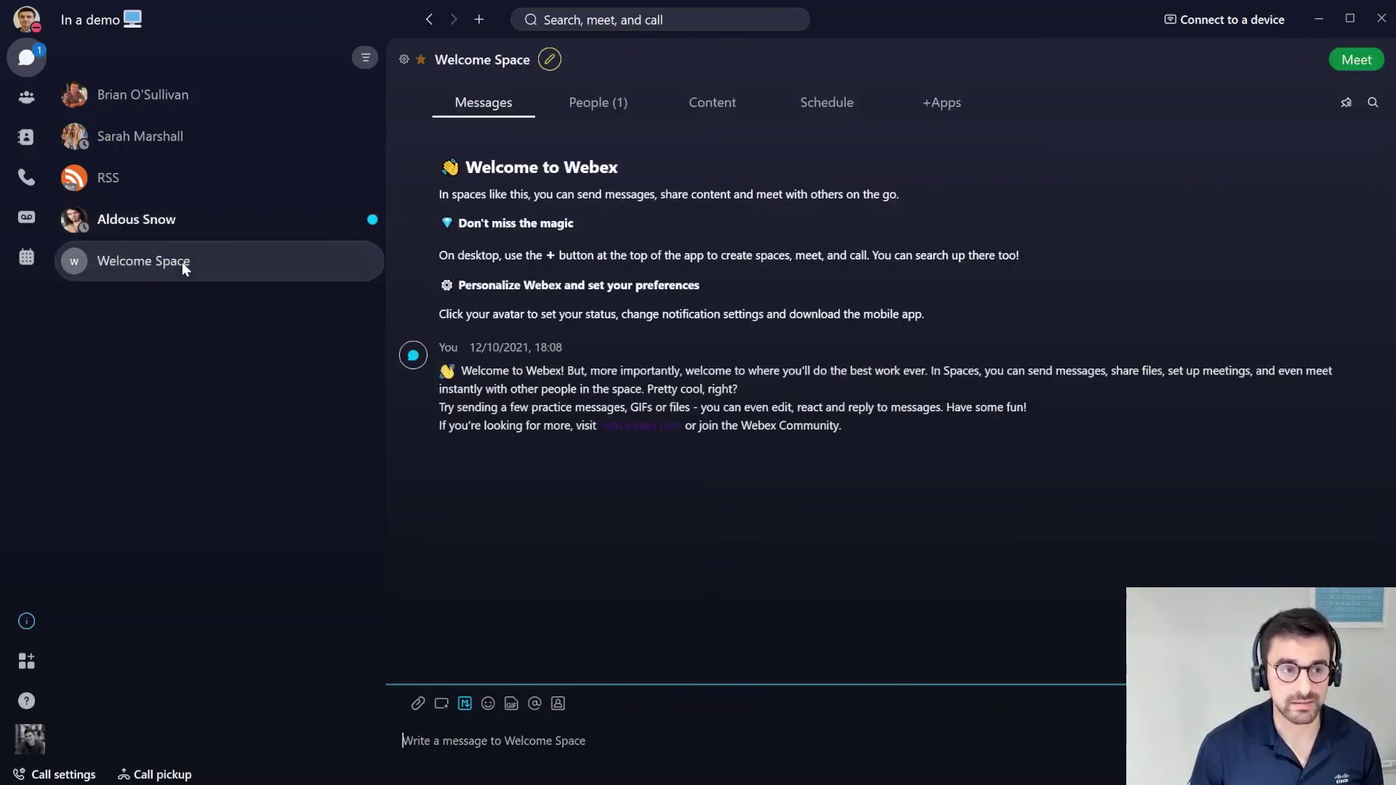
Remove the flag from the Webex Status feed success message in the RSS space
click(175, 189)
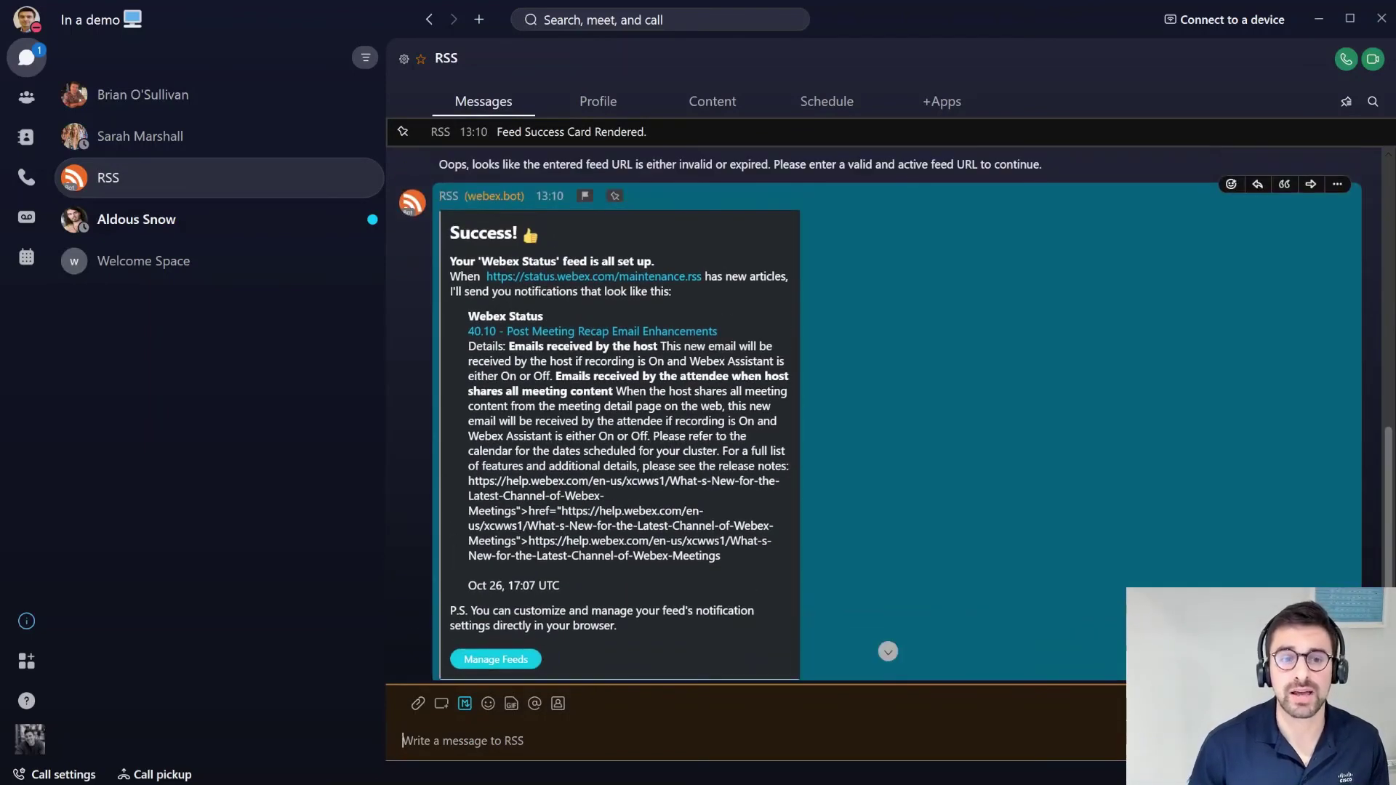
click(1345, 183)
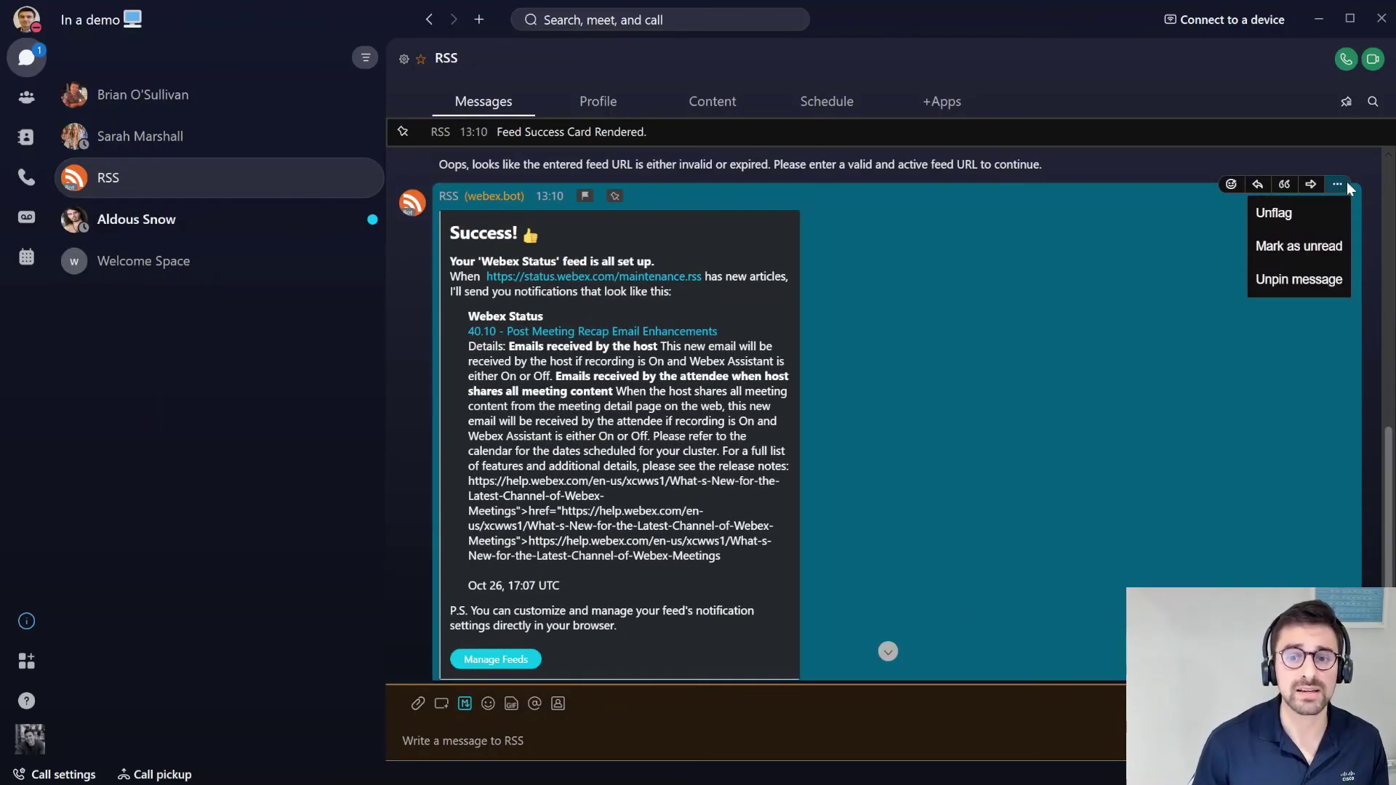
click(1301, 211)
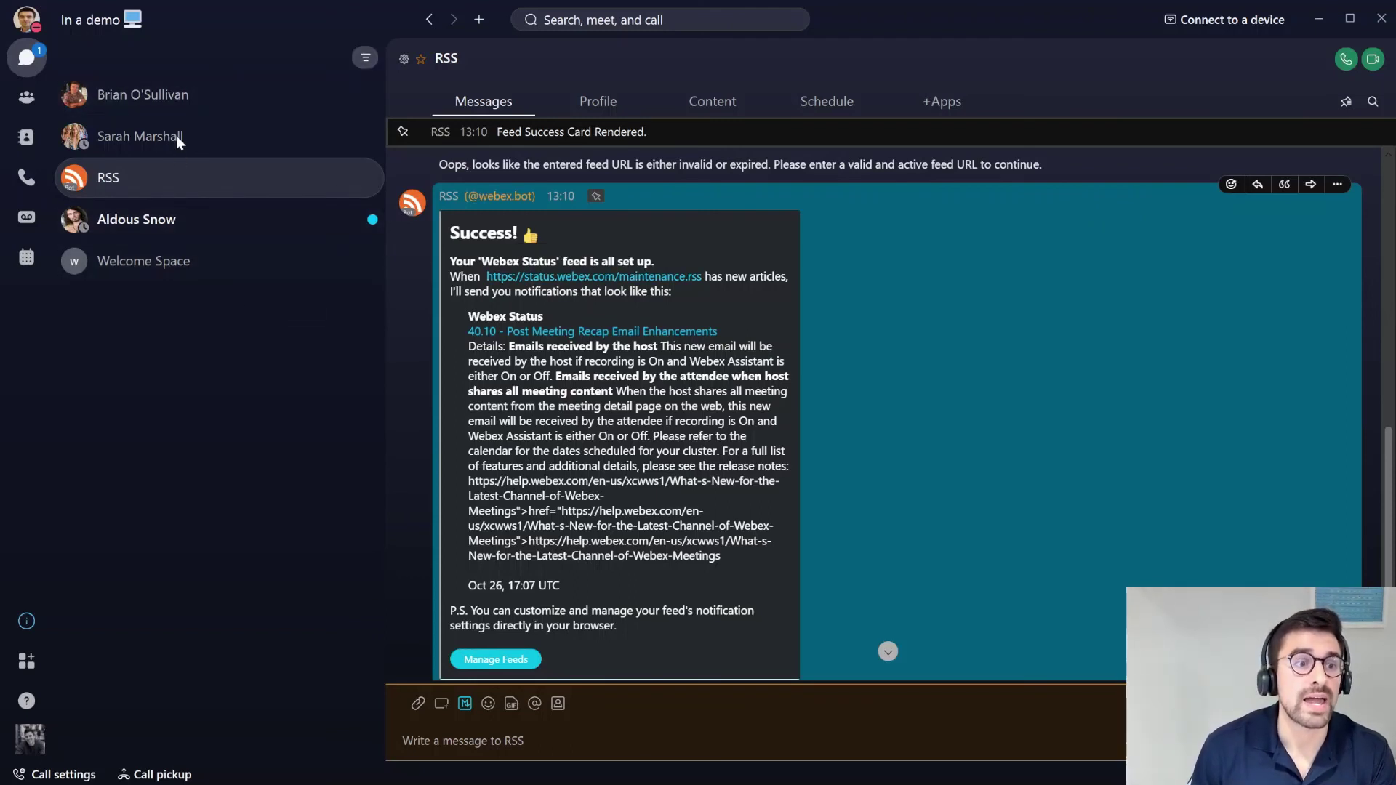
Pin the help.webex.com link message as a banner in the first direct conversation and check it from the banner
click(182, 102)
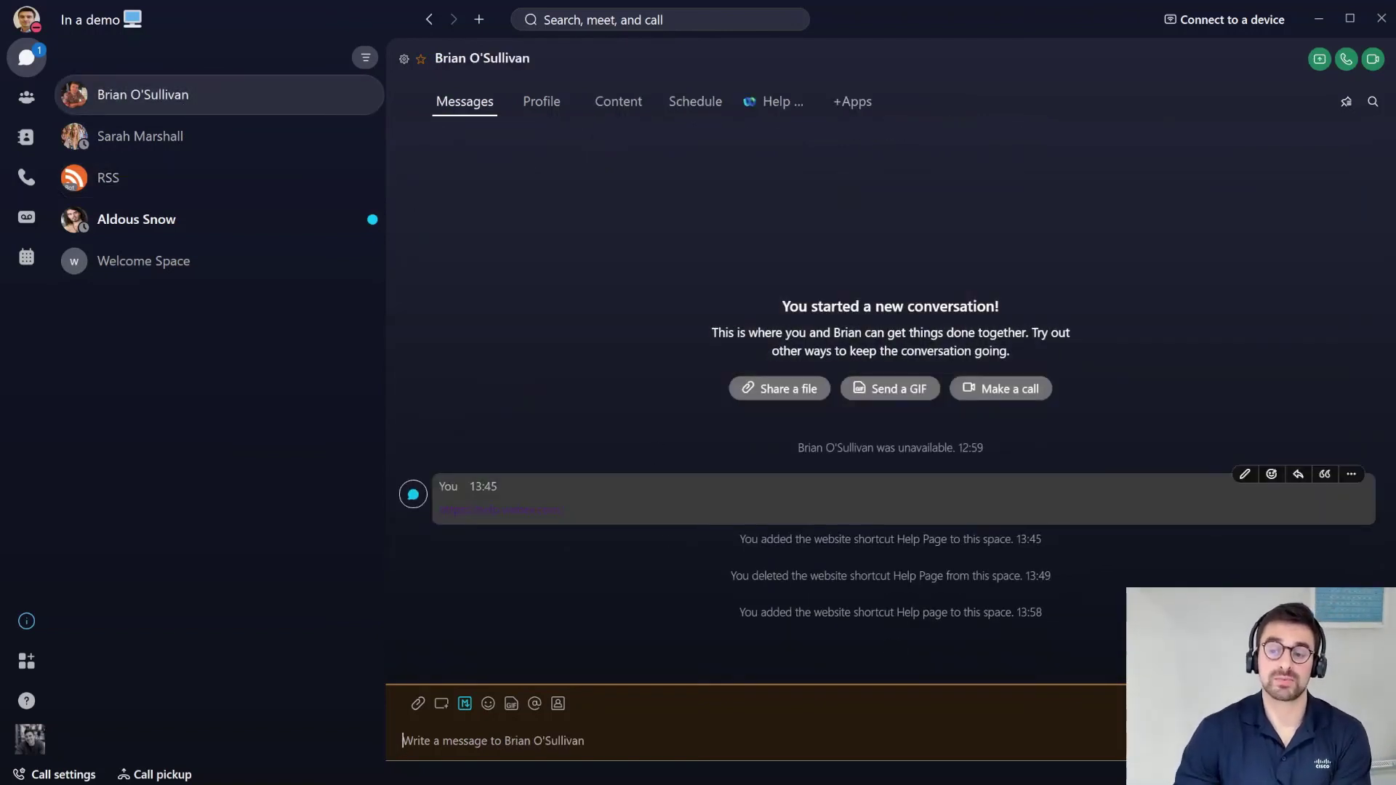
click(1347, 477)
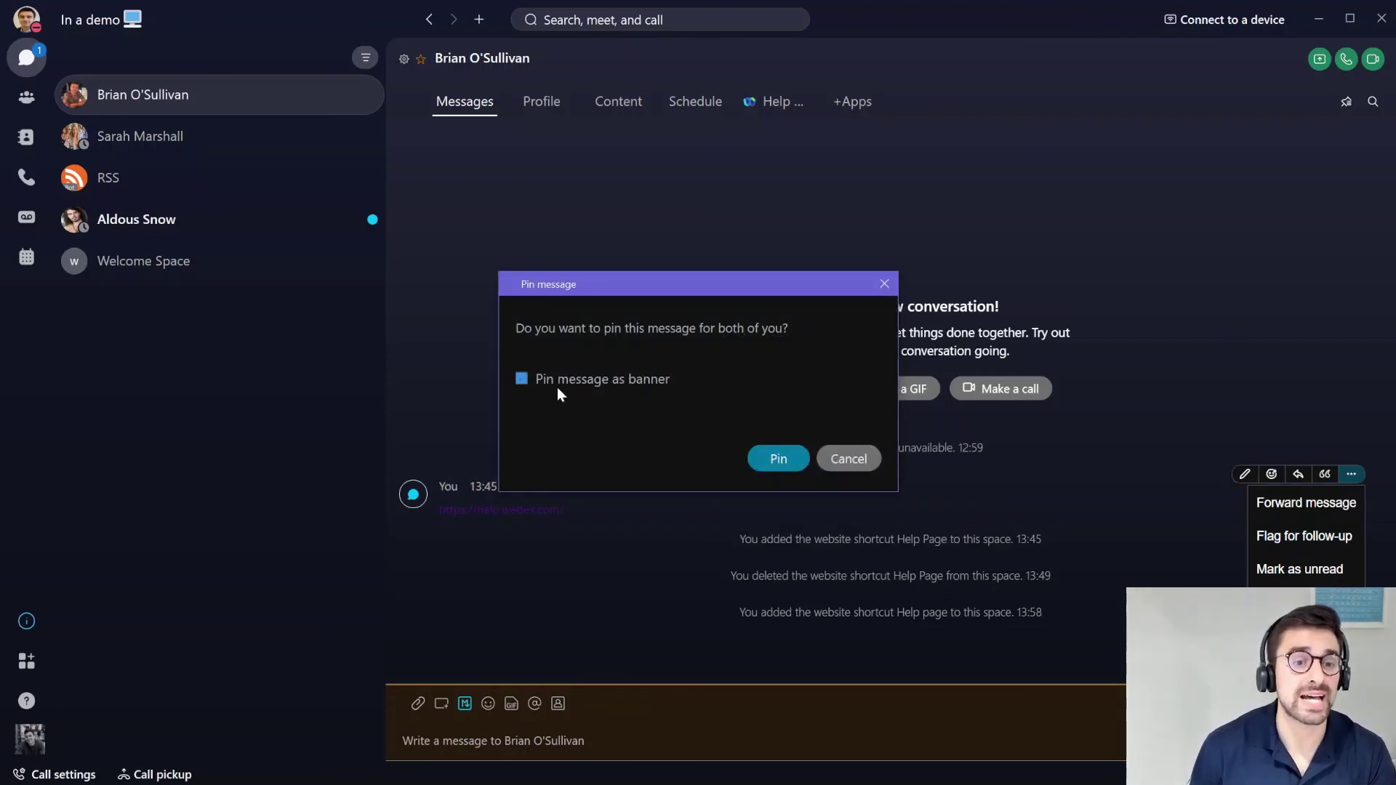
click(788, 460)
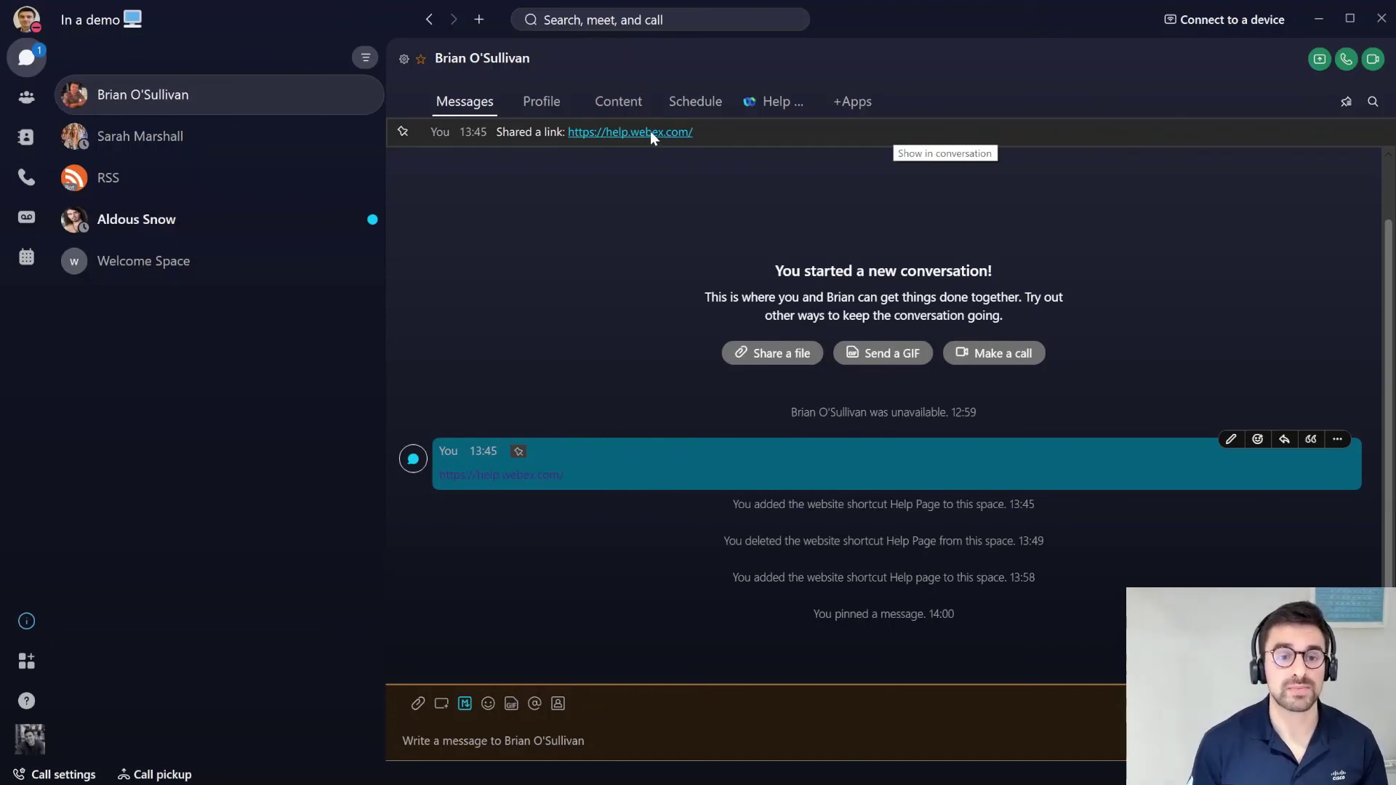
click(650, 131)
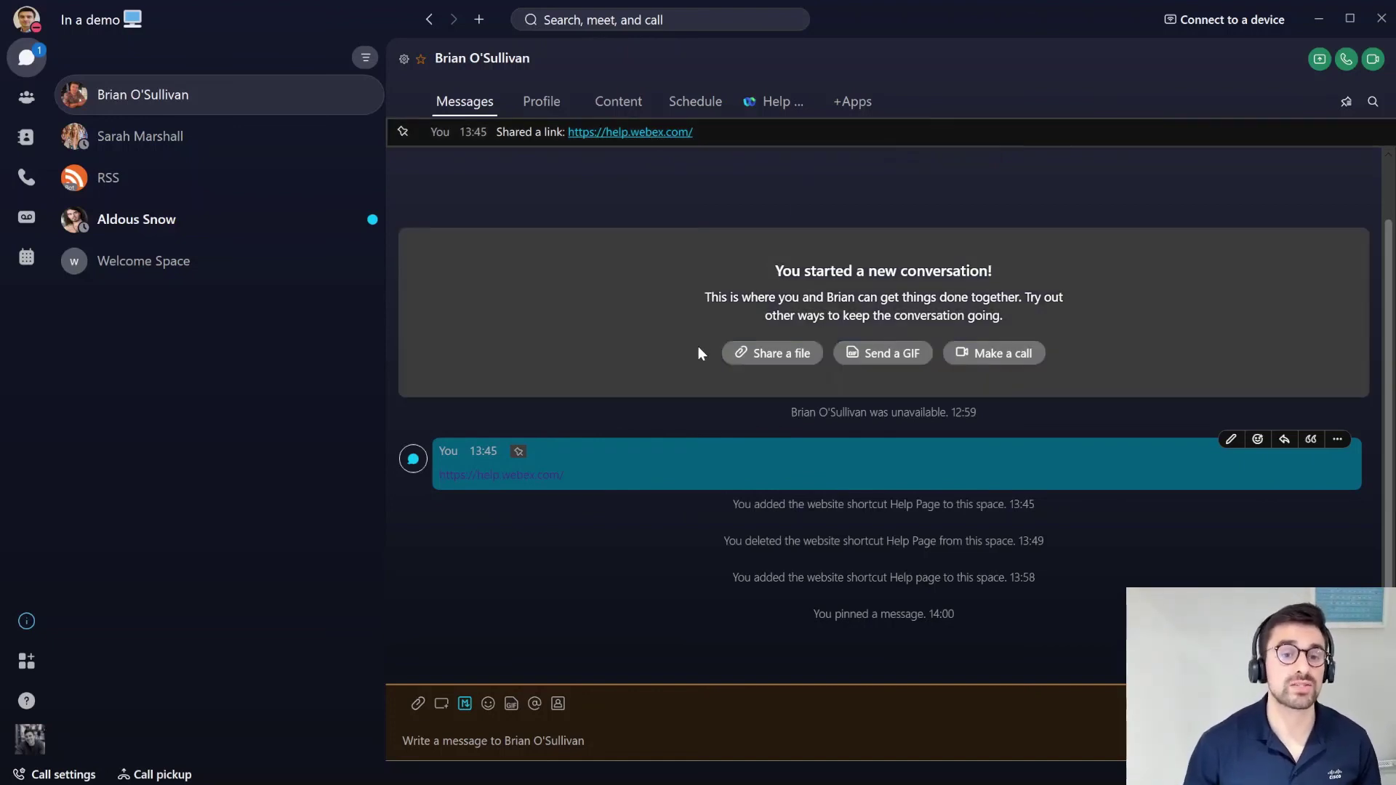
scroll(644, 374, down, 1)
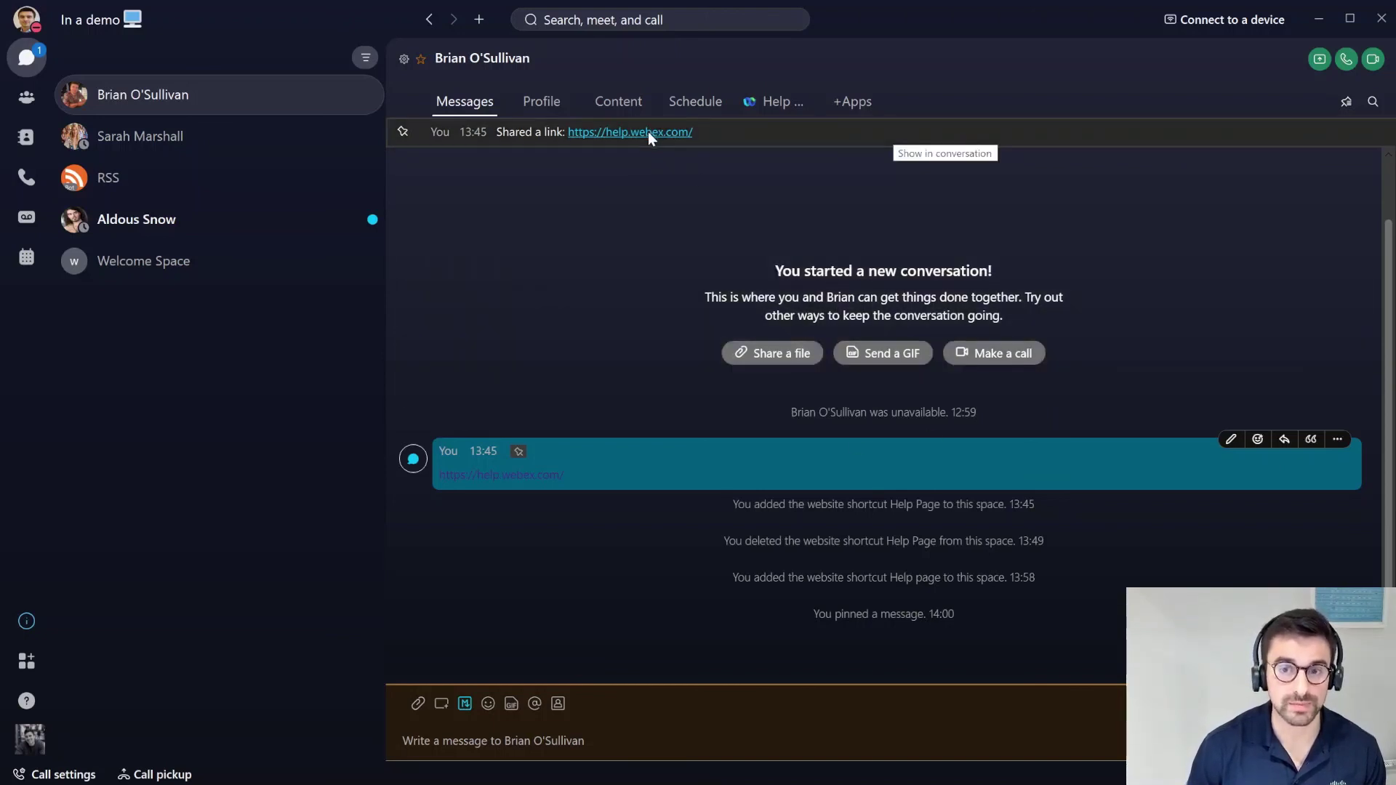
Unpin the help.webex.com link message through the conversation's pinned messages and return to the Welcome Space
click(1345, 102)
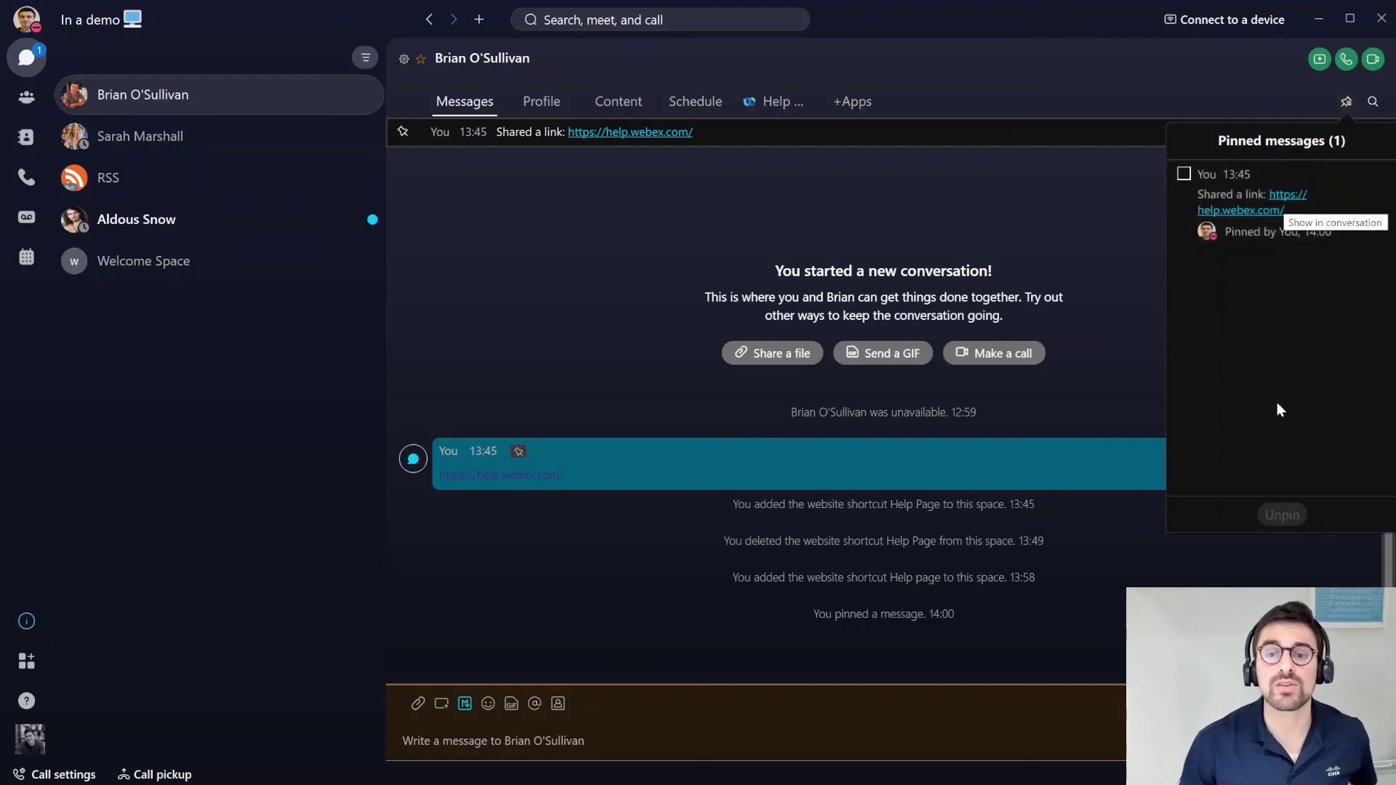
click(1185, 175)
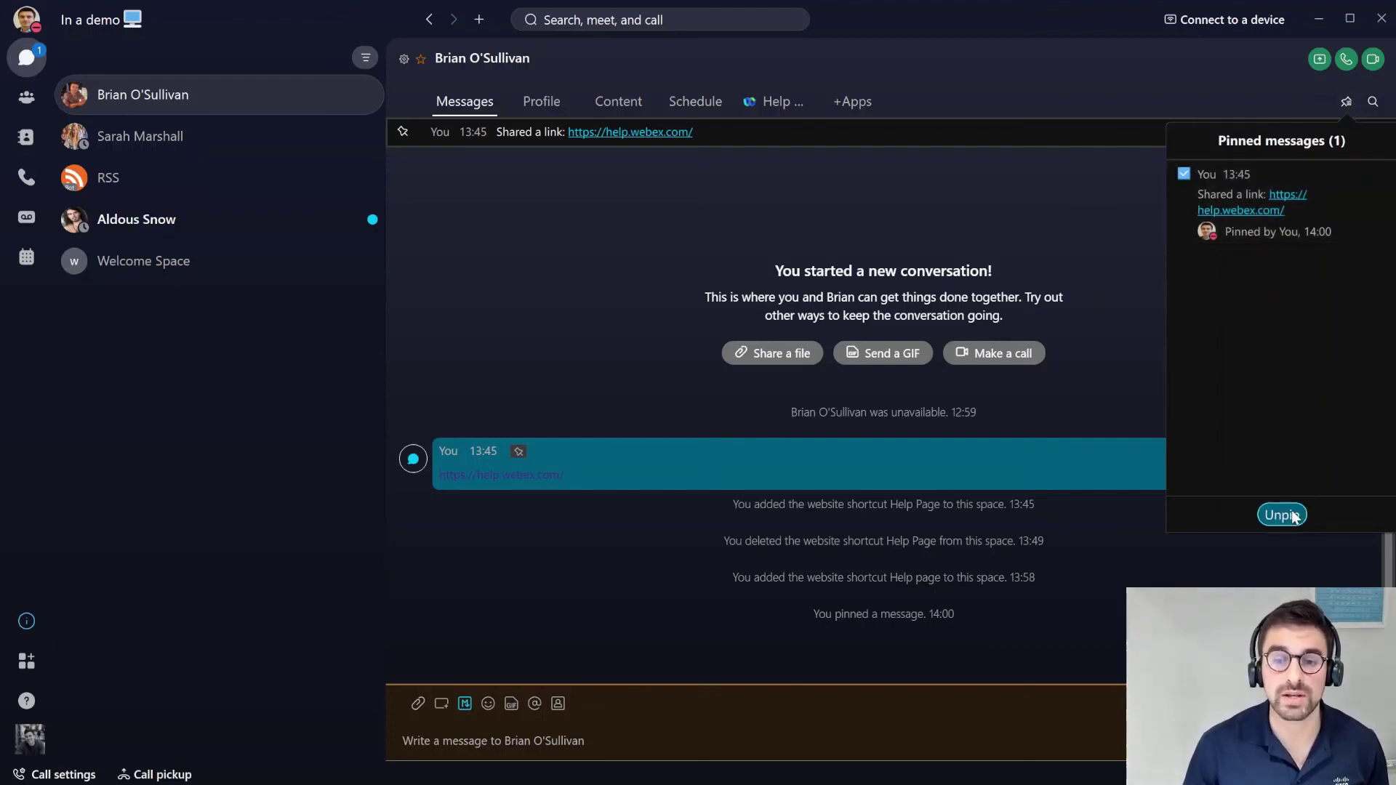
click(1294, 514)
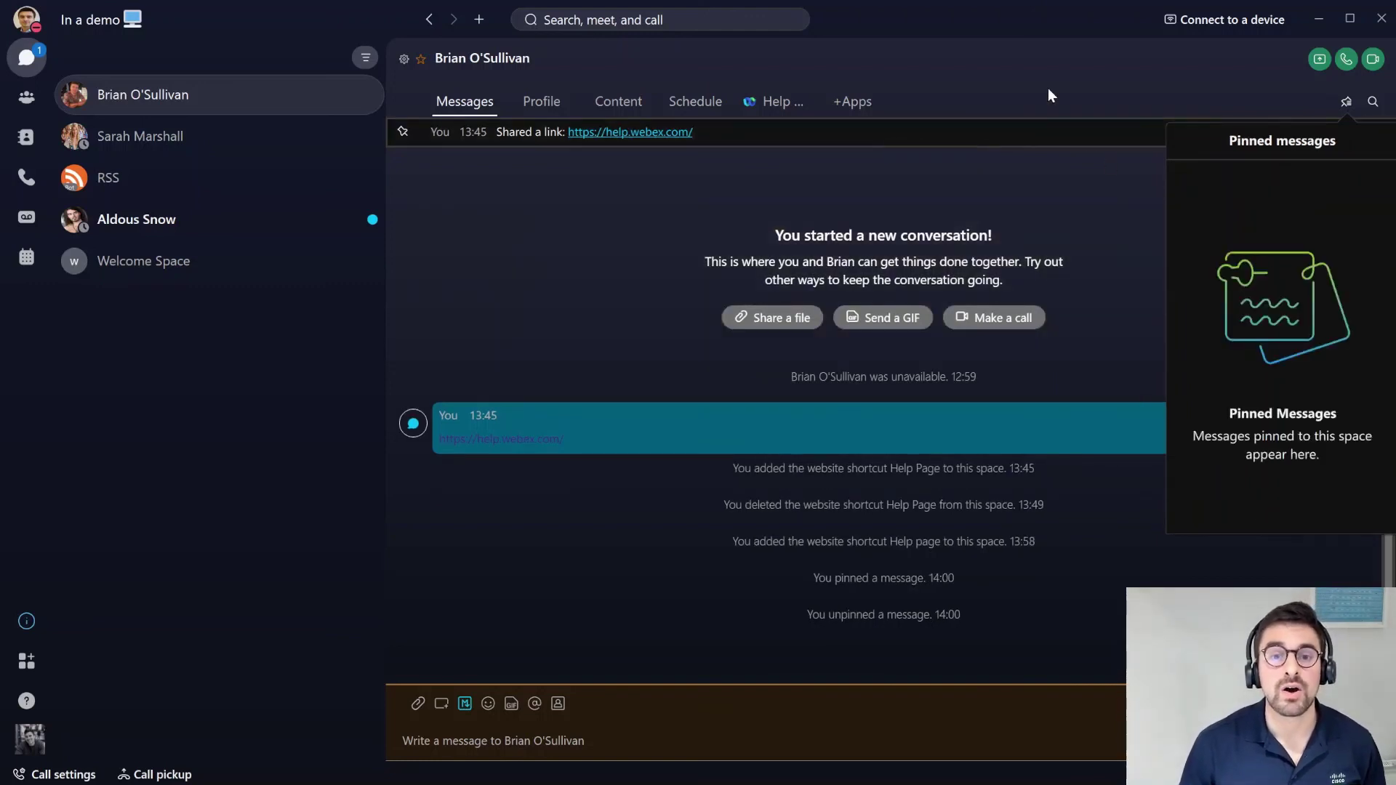
click(1048, 90)
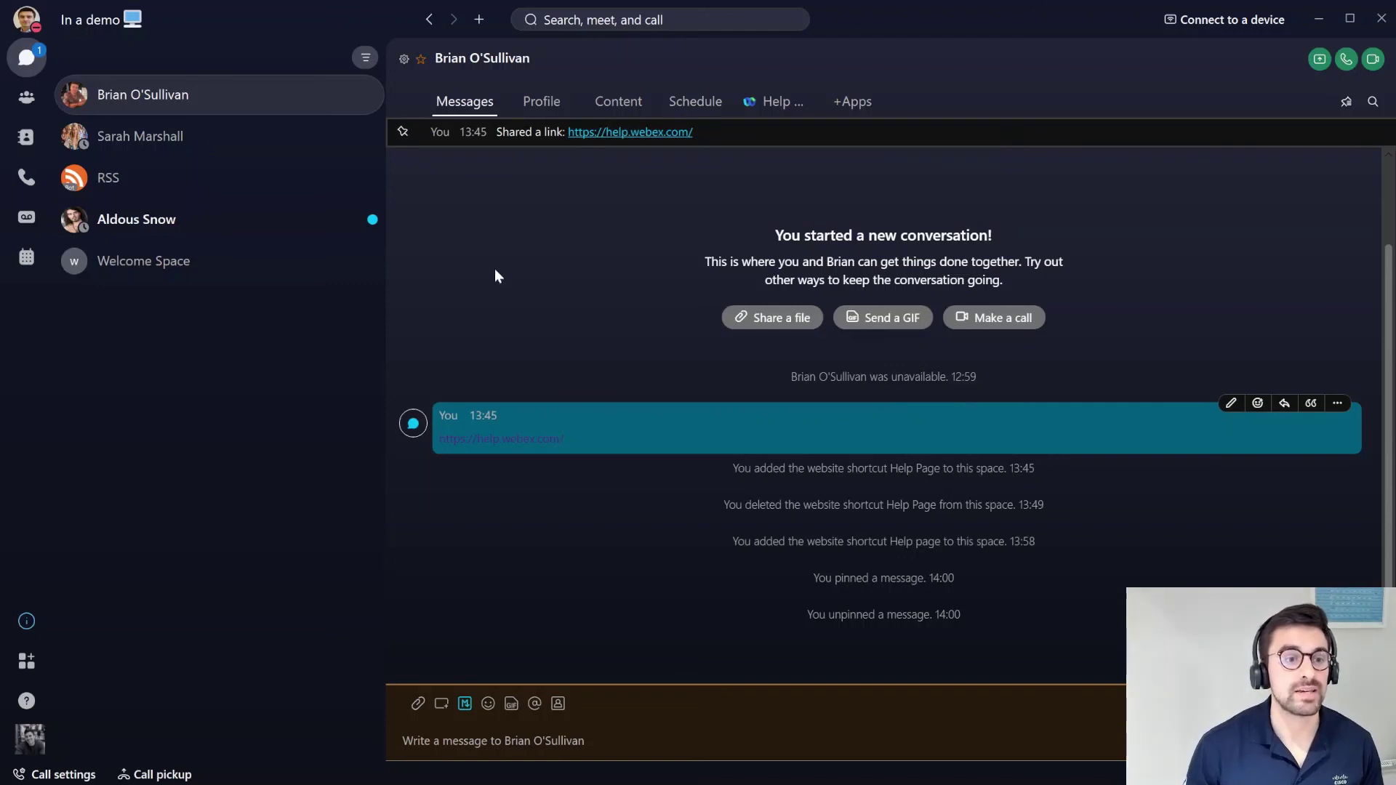
click(173, 262)
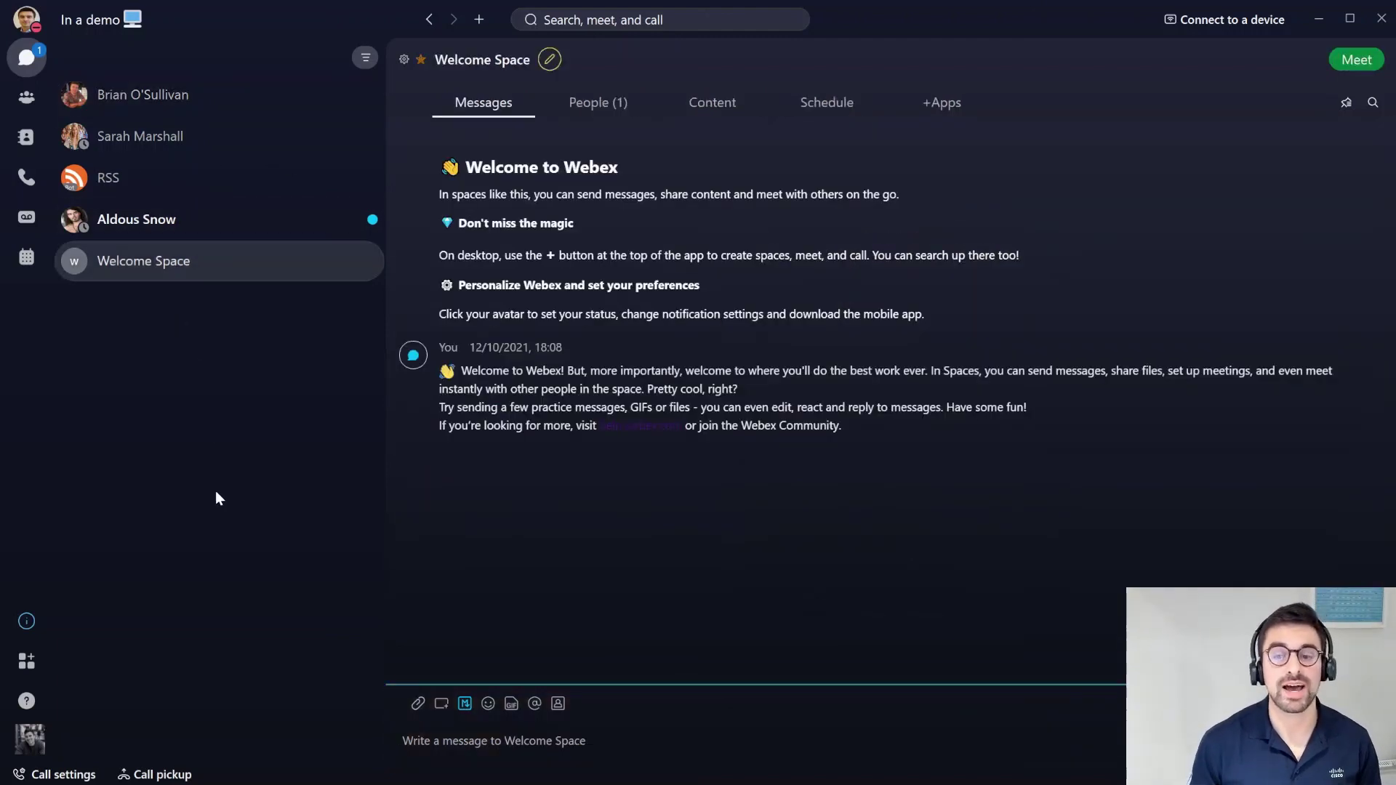